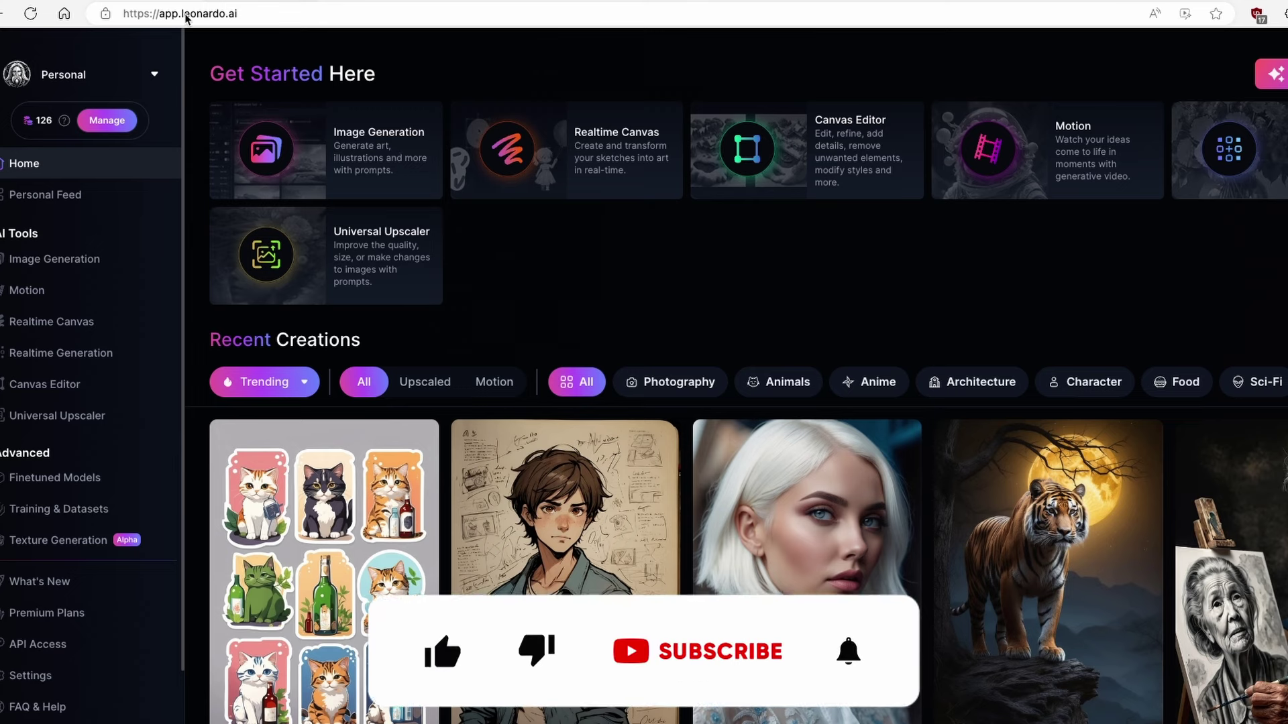
- Check the token reset information, open the Leonardo.Ai subscription plans and compare the features of the Free, Apprentice, Artisan and Maestro plans
{"action": "left_click", "coordinate": [238, 13]}
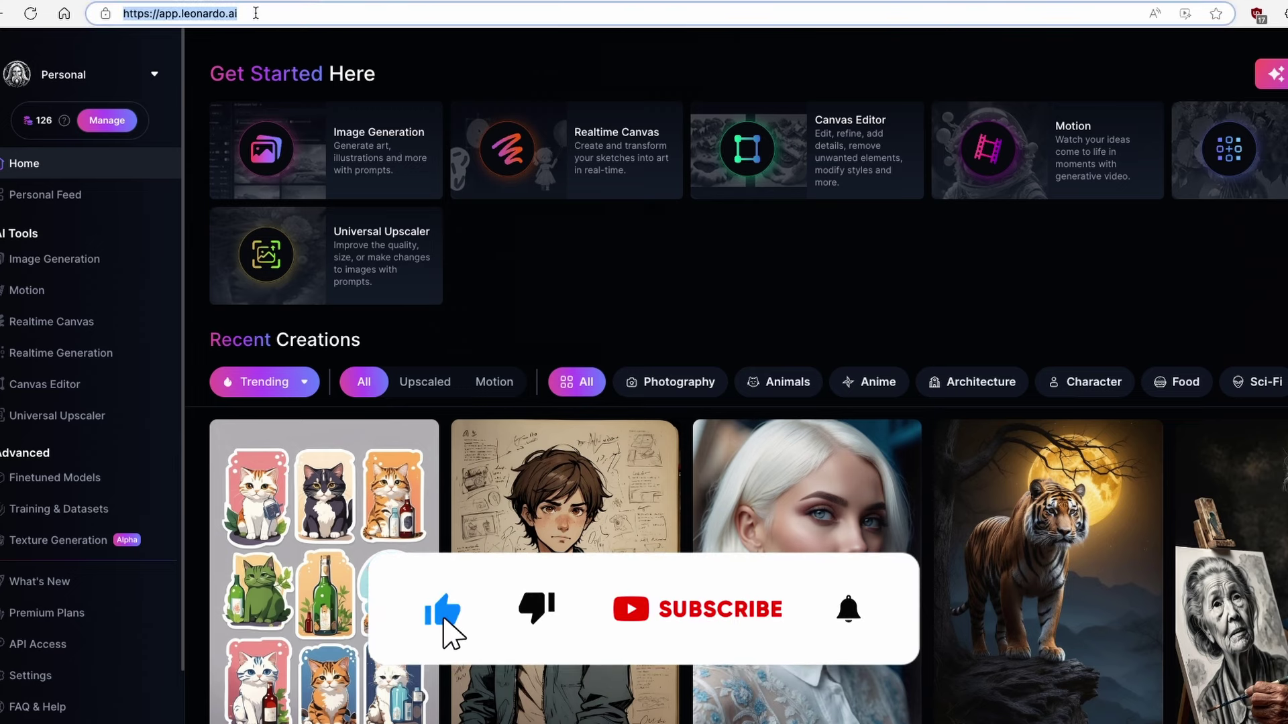
{"action": "left_click", "coordinate": [255, 13]}
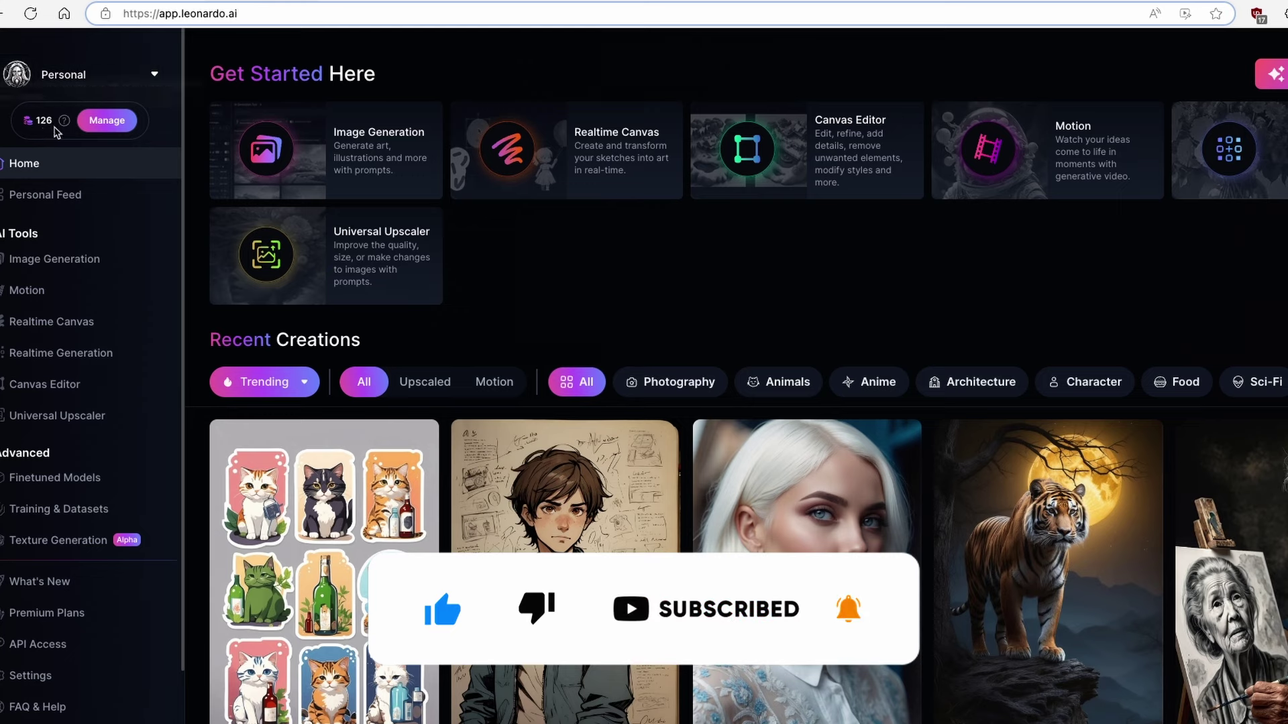
{"action": "mouse_move", "coordinate": [65, 125]}
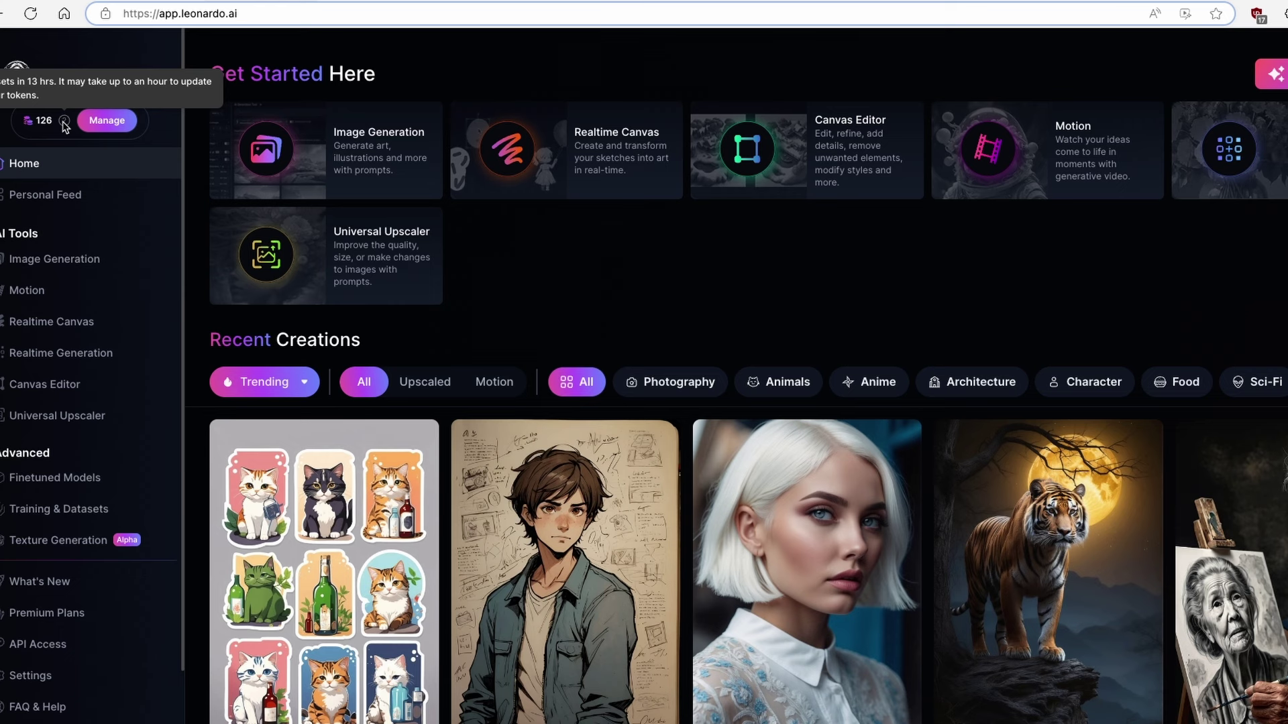
{"action": "left_click", "coordinate": [106, 124]}
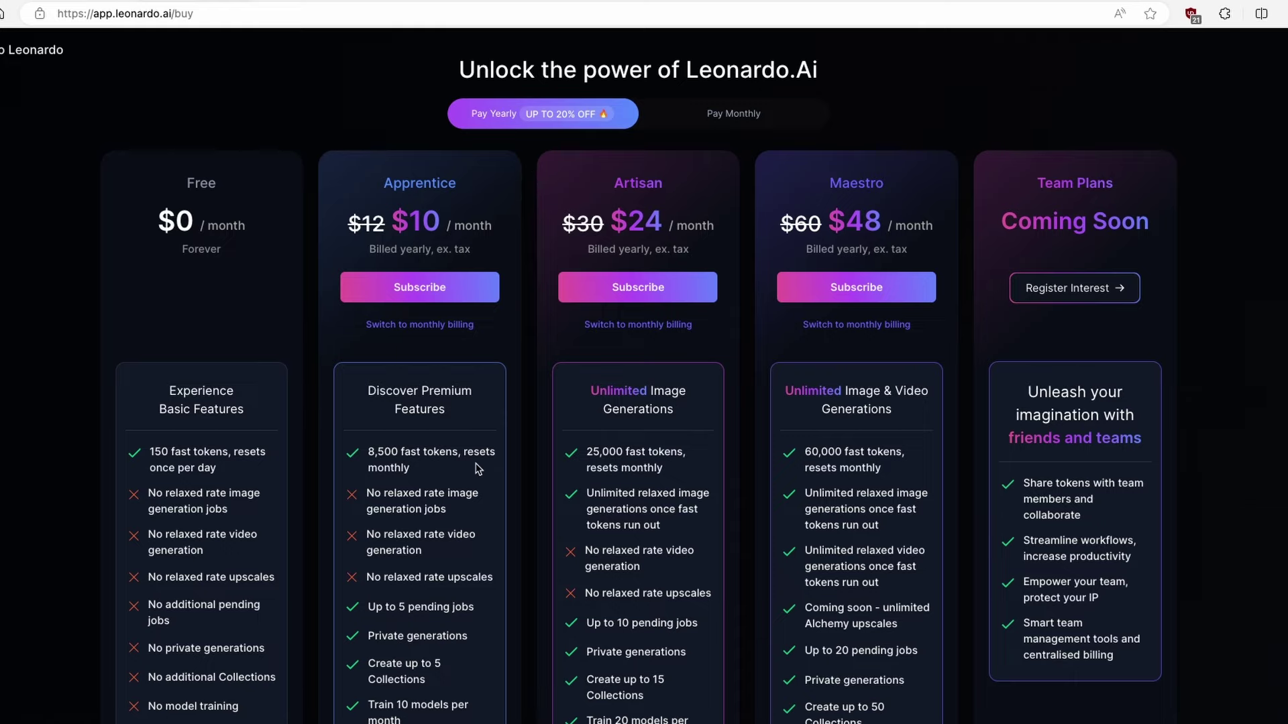
{"action": "scroll", "coordinate": [480, 469], "scroll_direction": "down", "scroll_amount": 1}
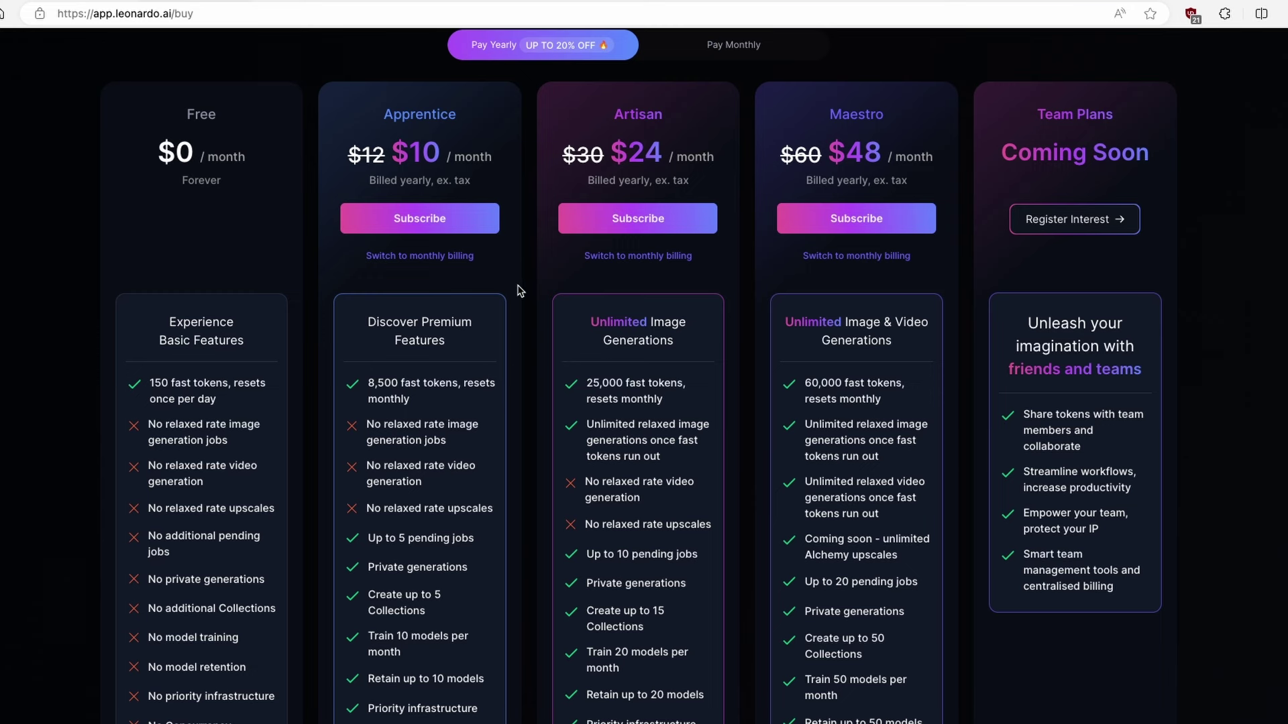
{"action": "scroll", "coordinate": [521, 292], "scroll_direction": "up", "scroll_amount": 1}
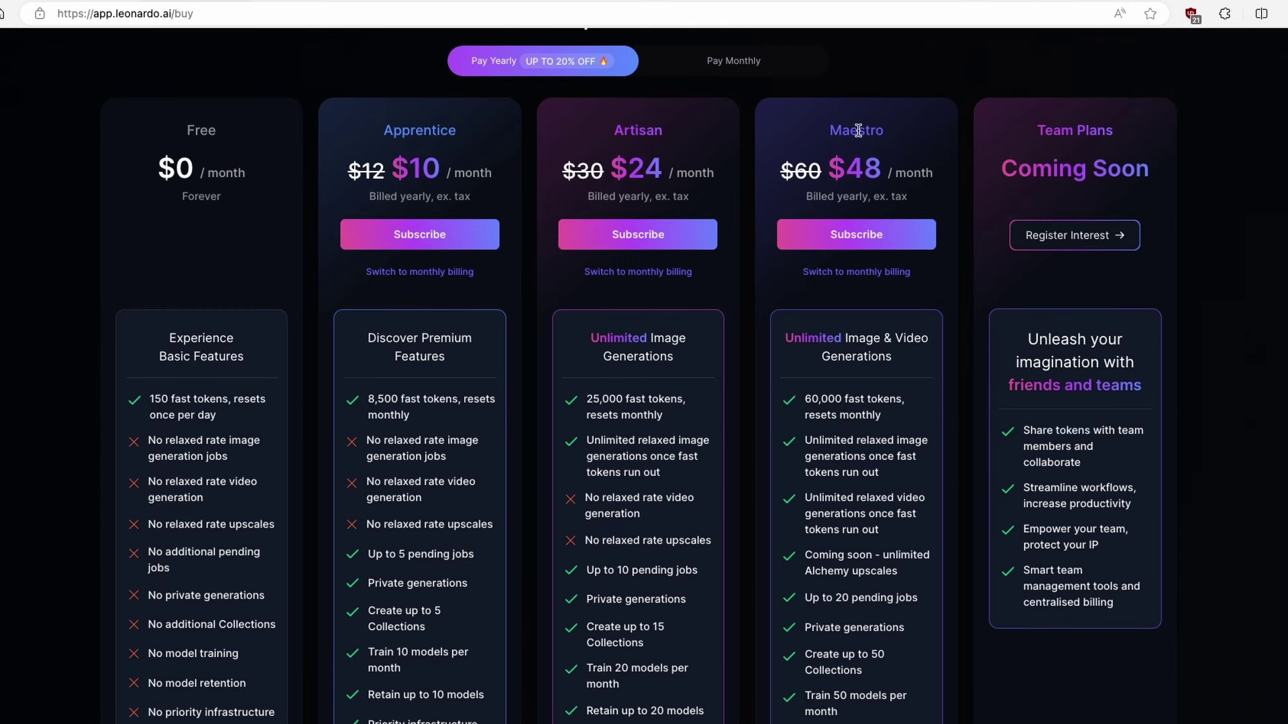
{"action": "scroll", "coordinate": [740, 155], "scroll_direction": "up", "scroll_amount": 1}
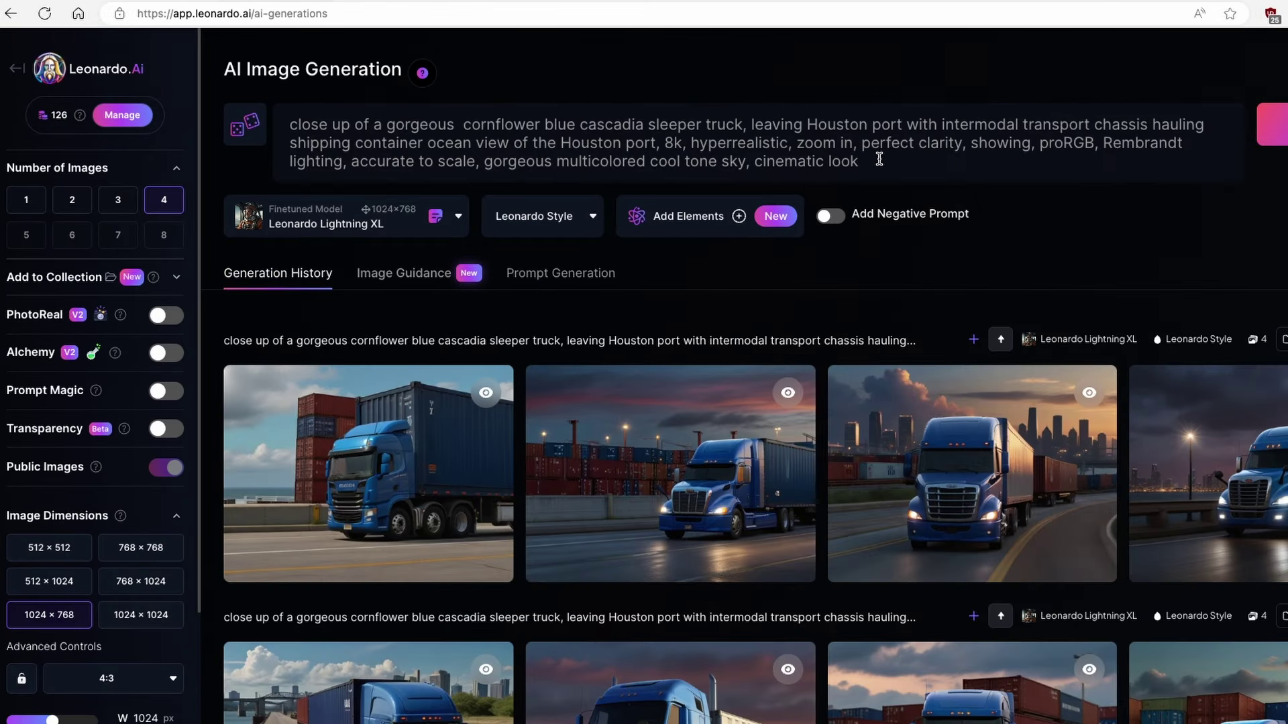
- Generate four images from the cornflower blue sleeper truck prompt with the Leonardo Lightning XL model and Leonardo Style
{"action": "left_click_drag", "start_coordinate": [878, 159], "coordinate": [287, 124]}
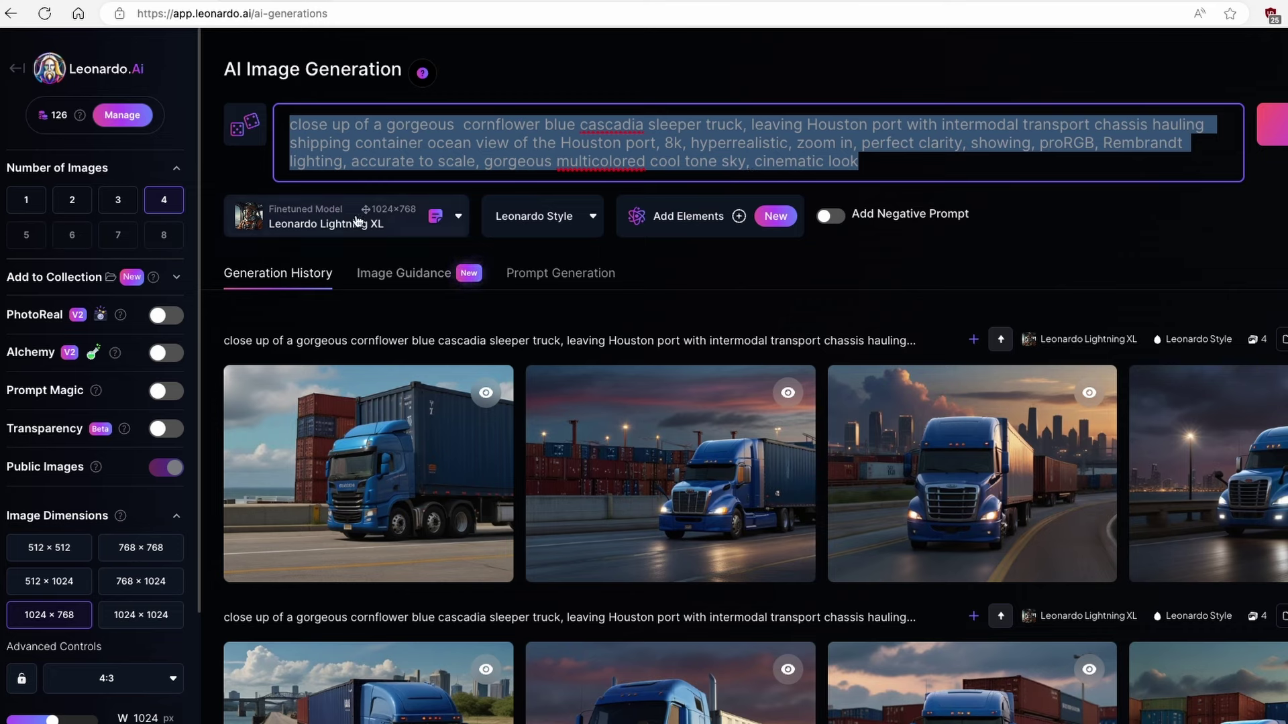
{"action": "left_click", "coordinate": [322, 218]}
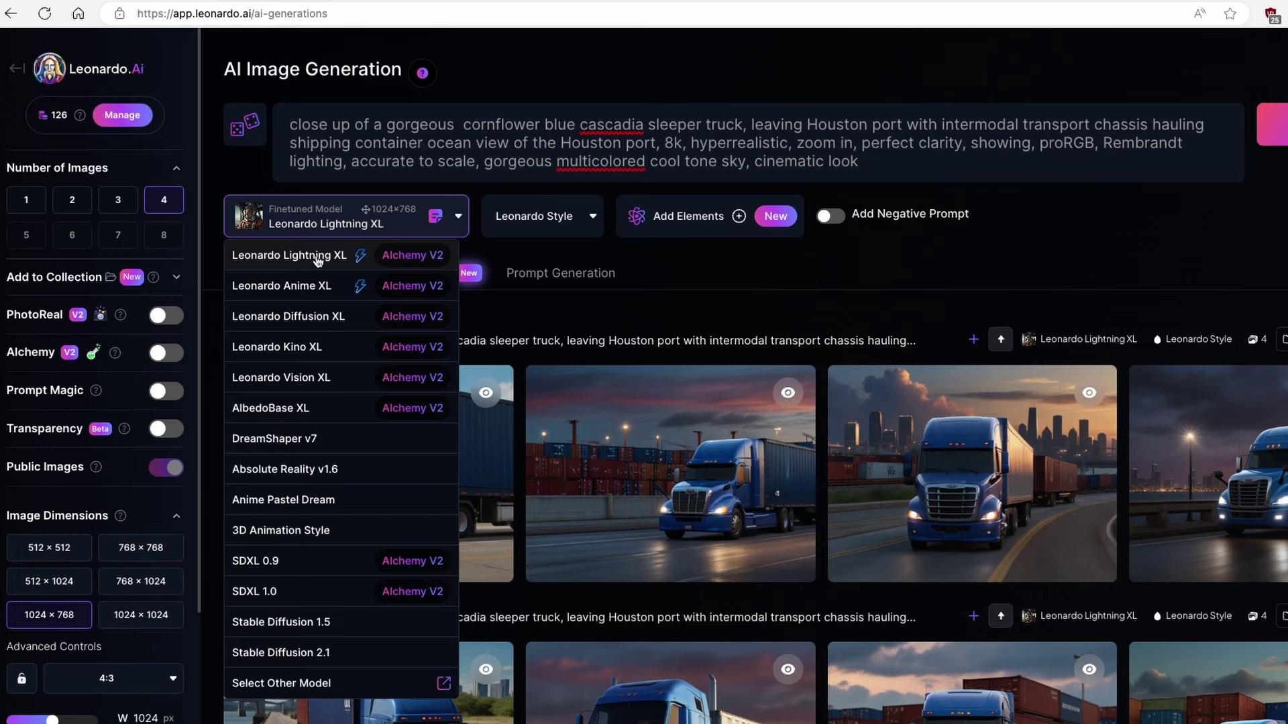
{"action": "left_click", "coordinate": [317, 260]}
{"action": "left_click", "coordinate": [533, 217]}
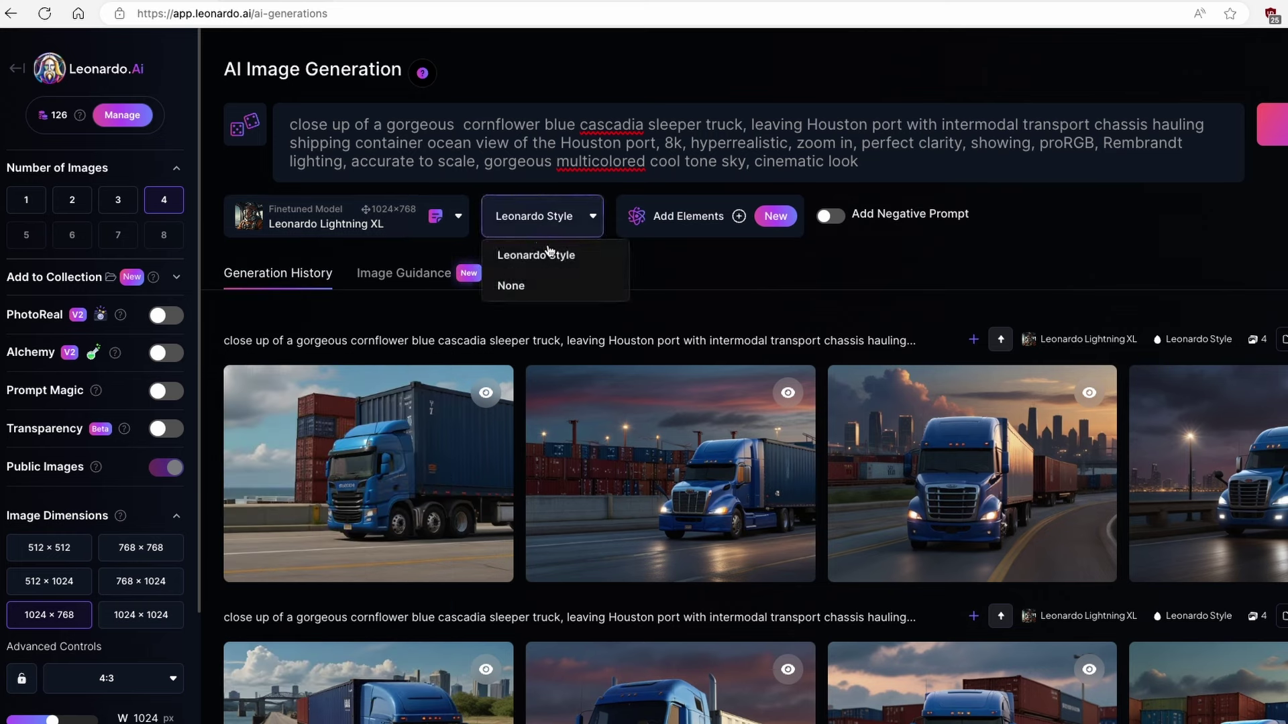
{"action": "left_click", "coordinate": [550, 255]}
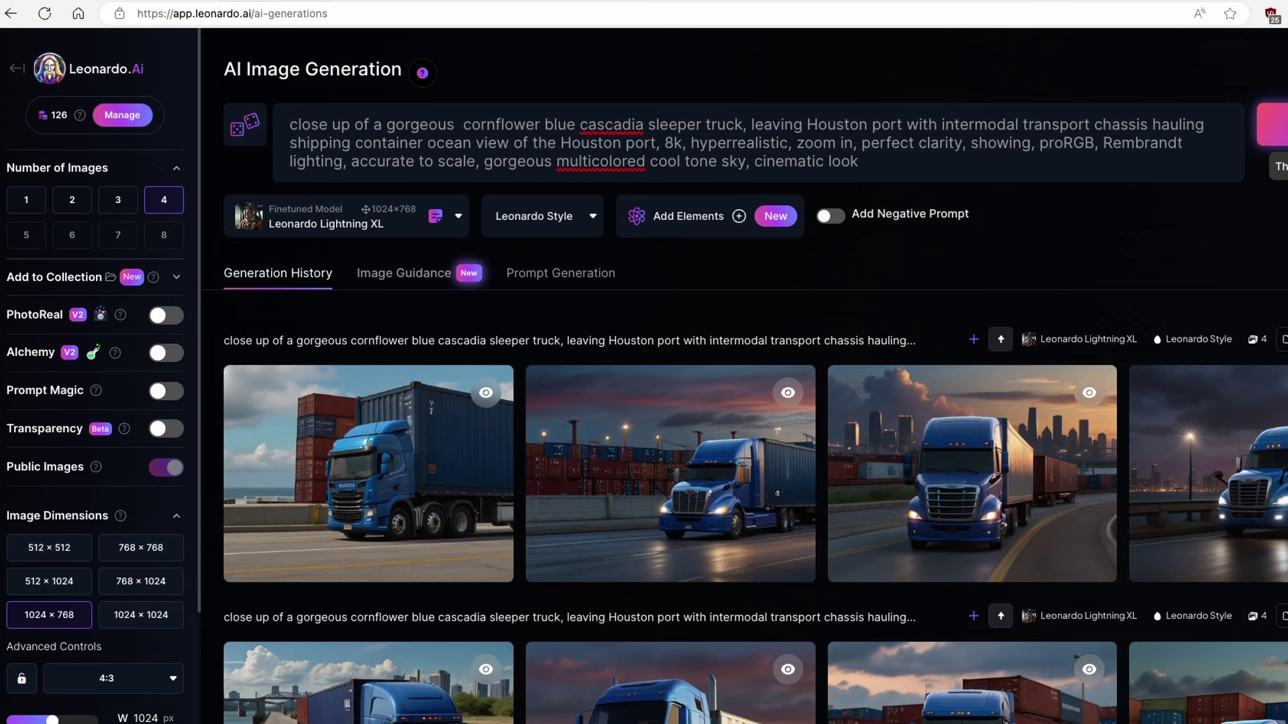
{"action": "left_click", "coordinate": [1273, 124]}
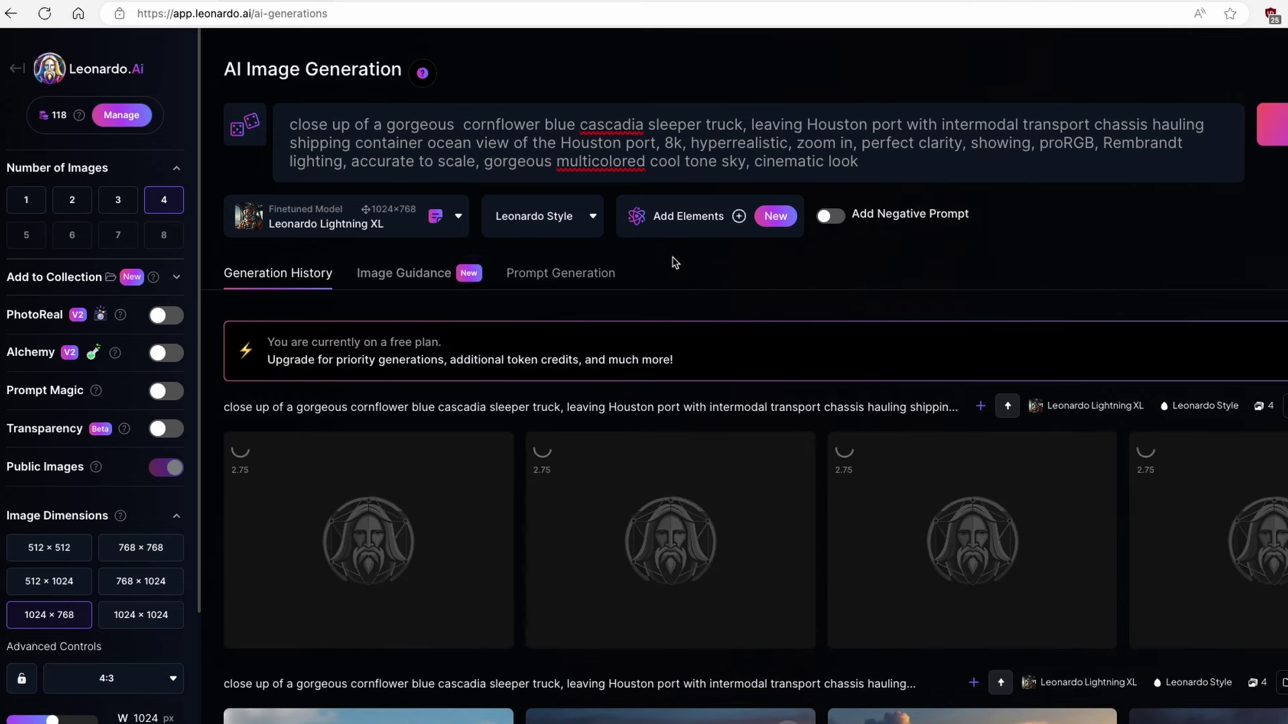
- Review the available finetuned models and examine the newly generated truck images alongside the earlier ones in the generation history
{"action": "left_click", "coordinate": [433, 231]}
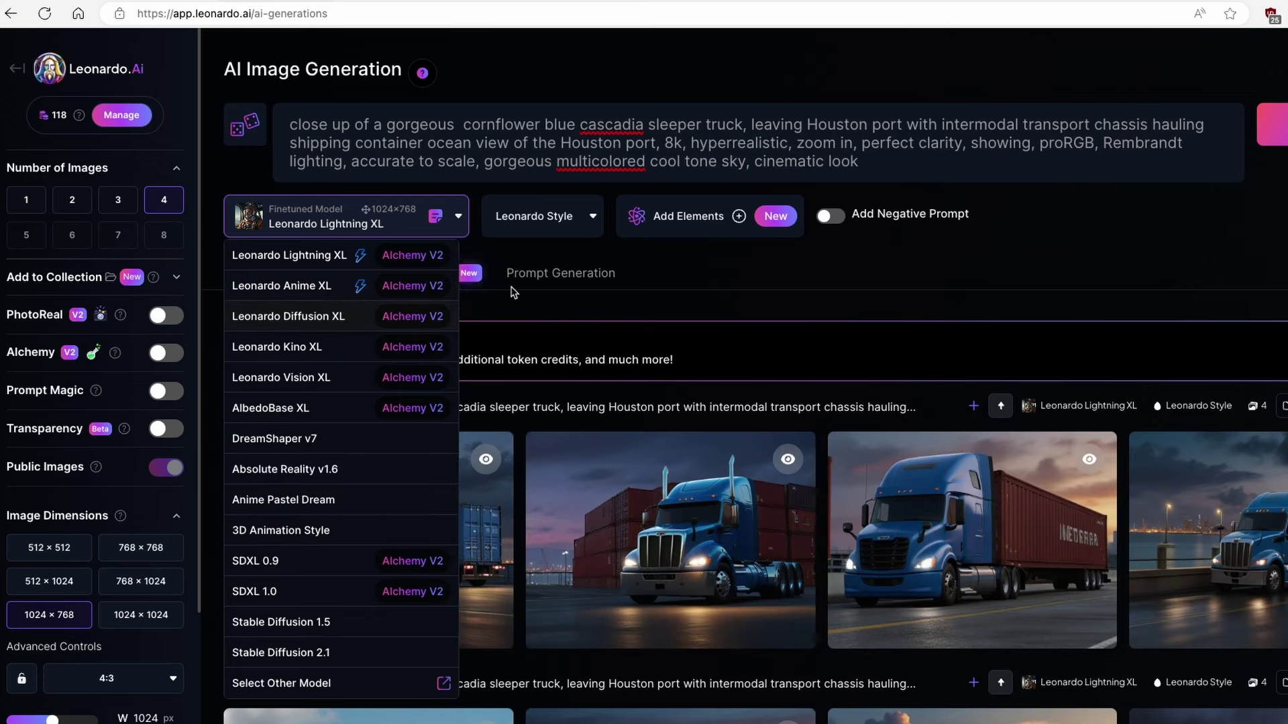
{"action": "left_click", "coordinate": [685, 275]}
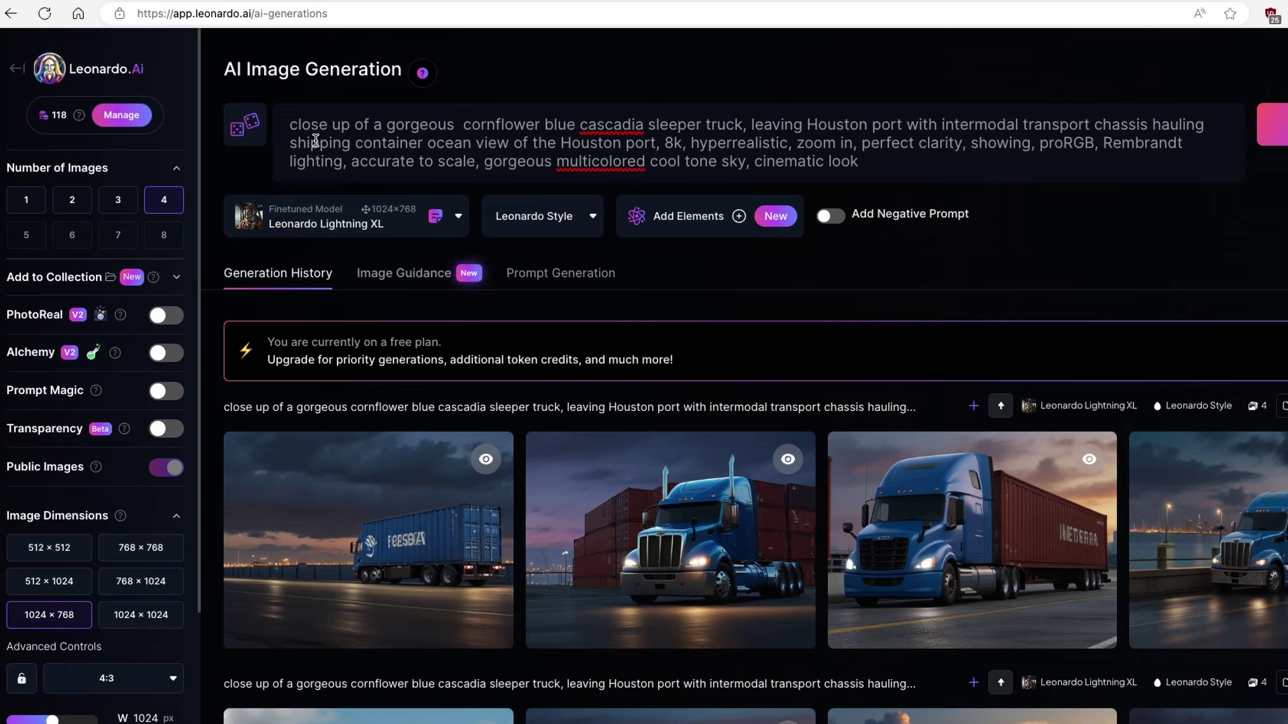
{"action": "scroll", "coordinate": [785, 247], "scroll_direction": "down", "scroll_amount": 5}
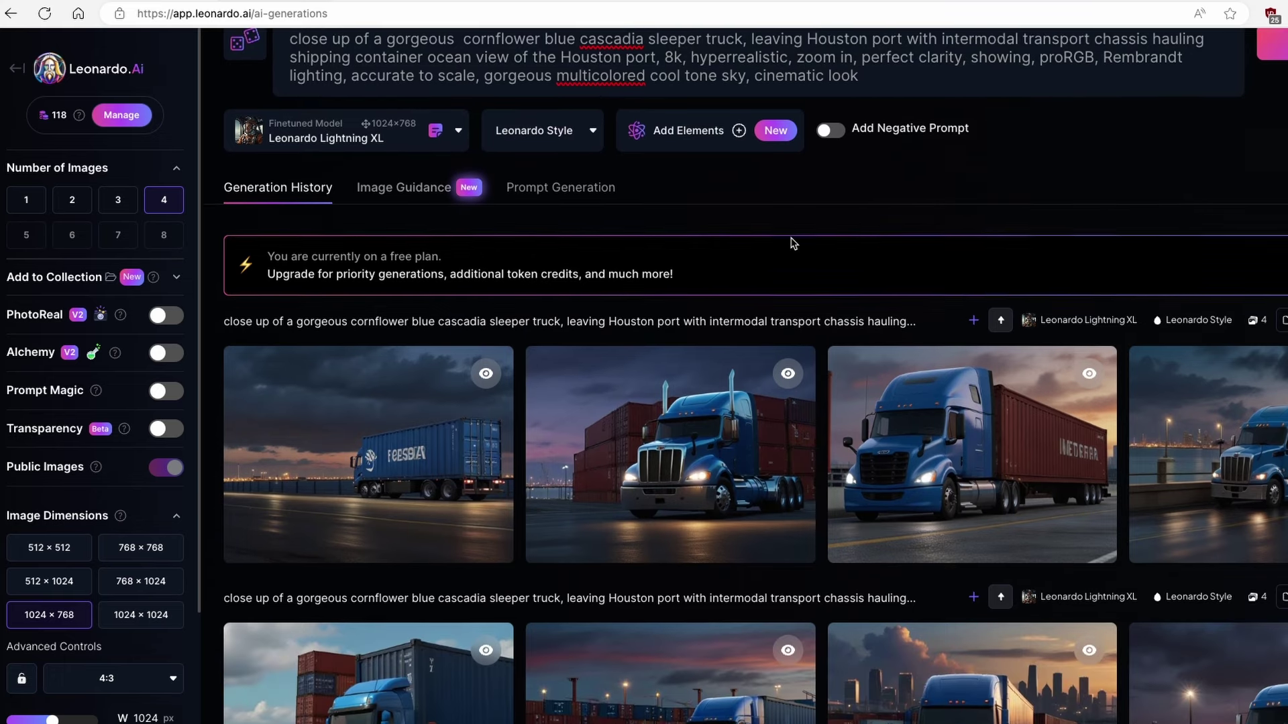
{"action": "scroll", "coordinate": [603, 248], "scroll_direction": "down", "scroll_amount": 2}
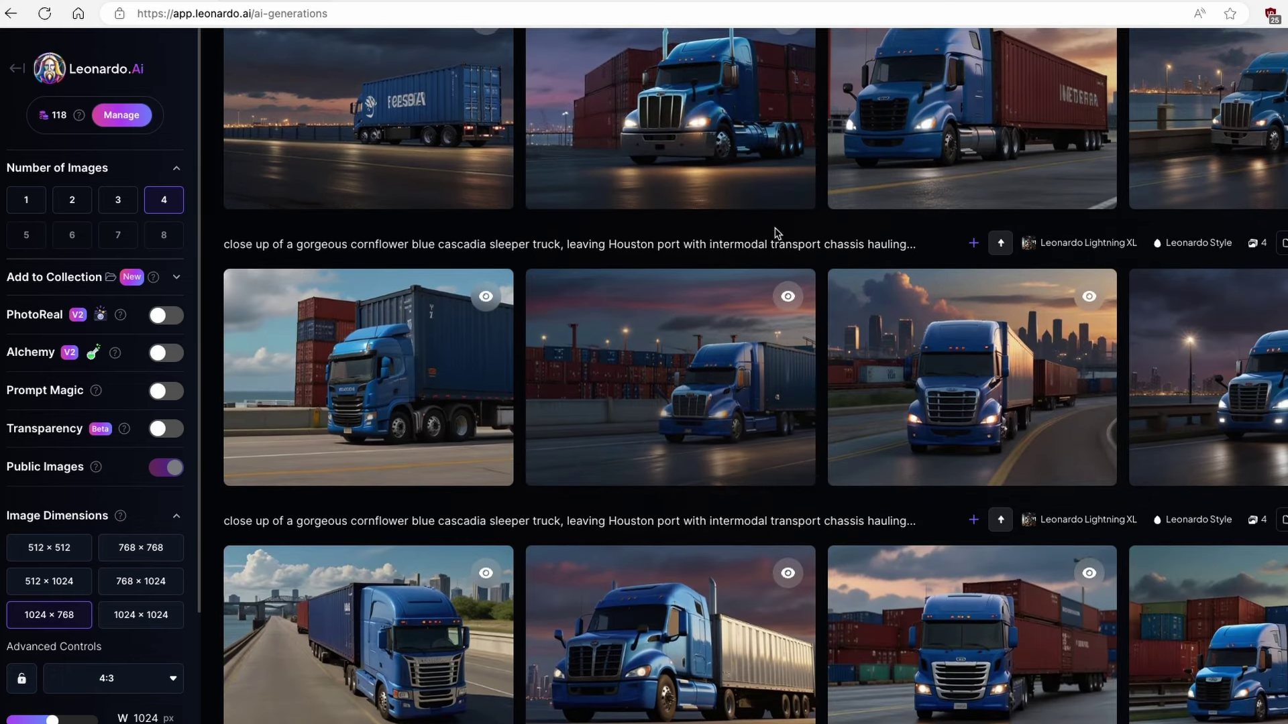
{"action": "scroll", "coordinate": [791, 282], "scroll_direction": "up", "scroll_amount": 4}
{"action": "scroll", "coordinate": [817, 210], "scroll_direction": "up", "scroll_amount": 2}
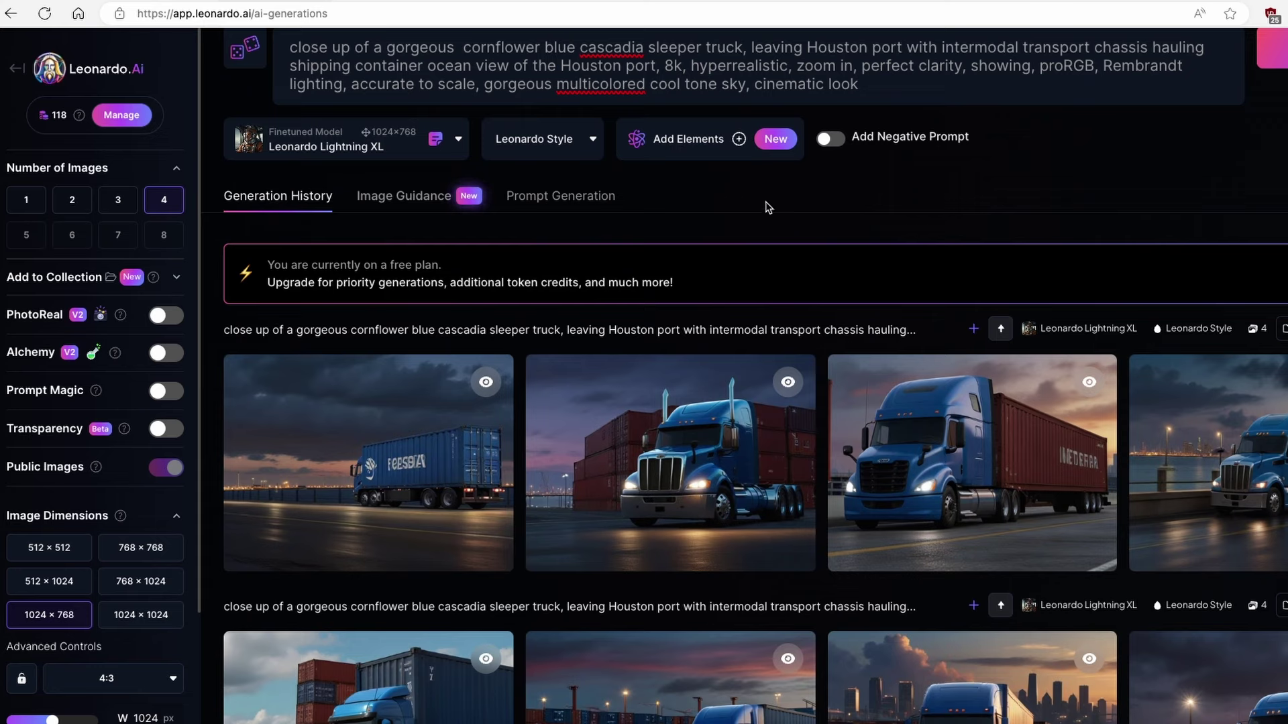
{"action": "scroll", "coordinate": [756, 215], "scroll_direction": "up", "scroll_amount": 1}
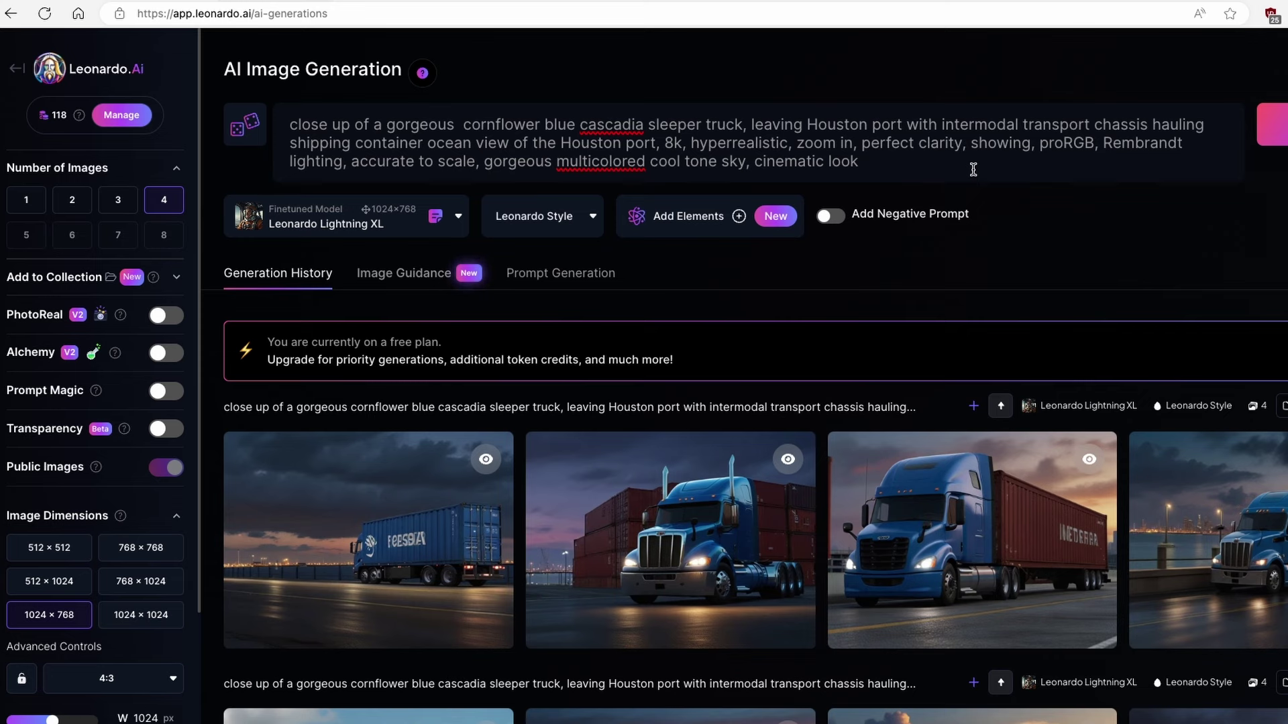
- Download the new images of the blue truck before stacked containers and the blue truck hauling a red container
{"action": "scroll", "coordinate": [973, 169], "scroll_direction": "down", "scroll_amount": 2}
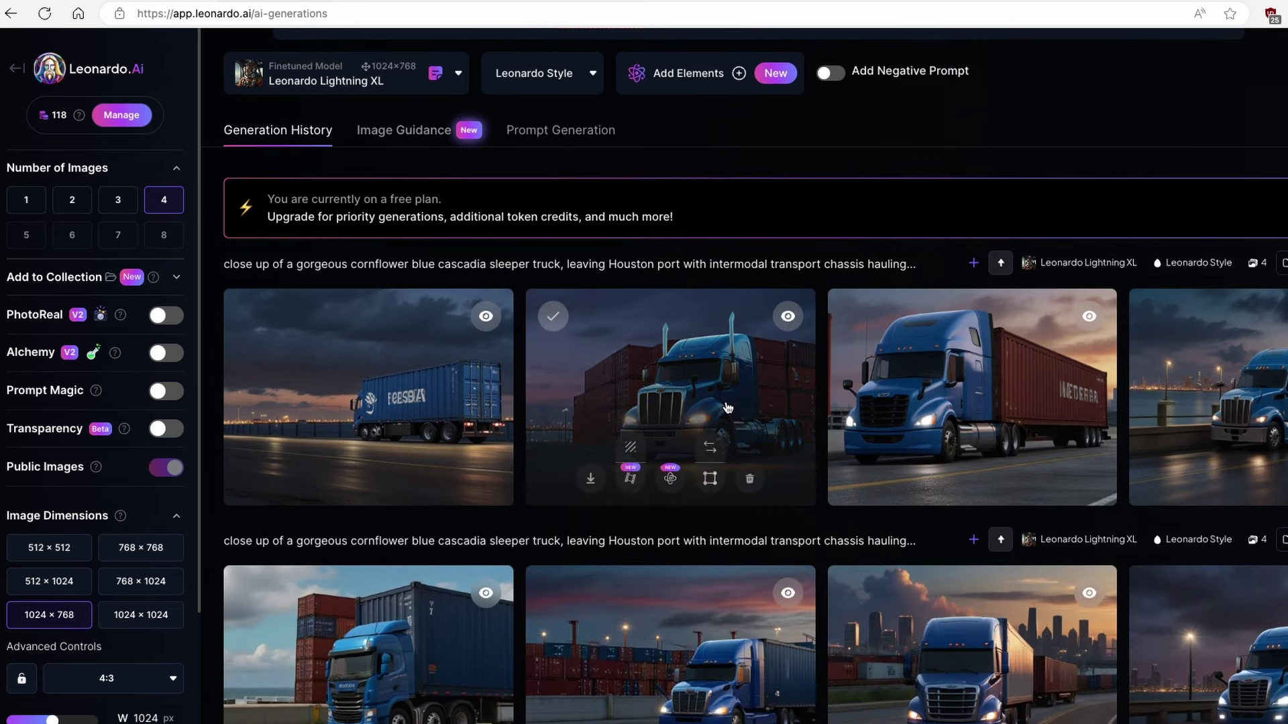
{"action": "left_click", "coordinate": [735, 410]}
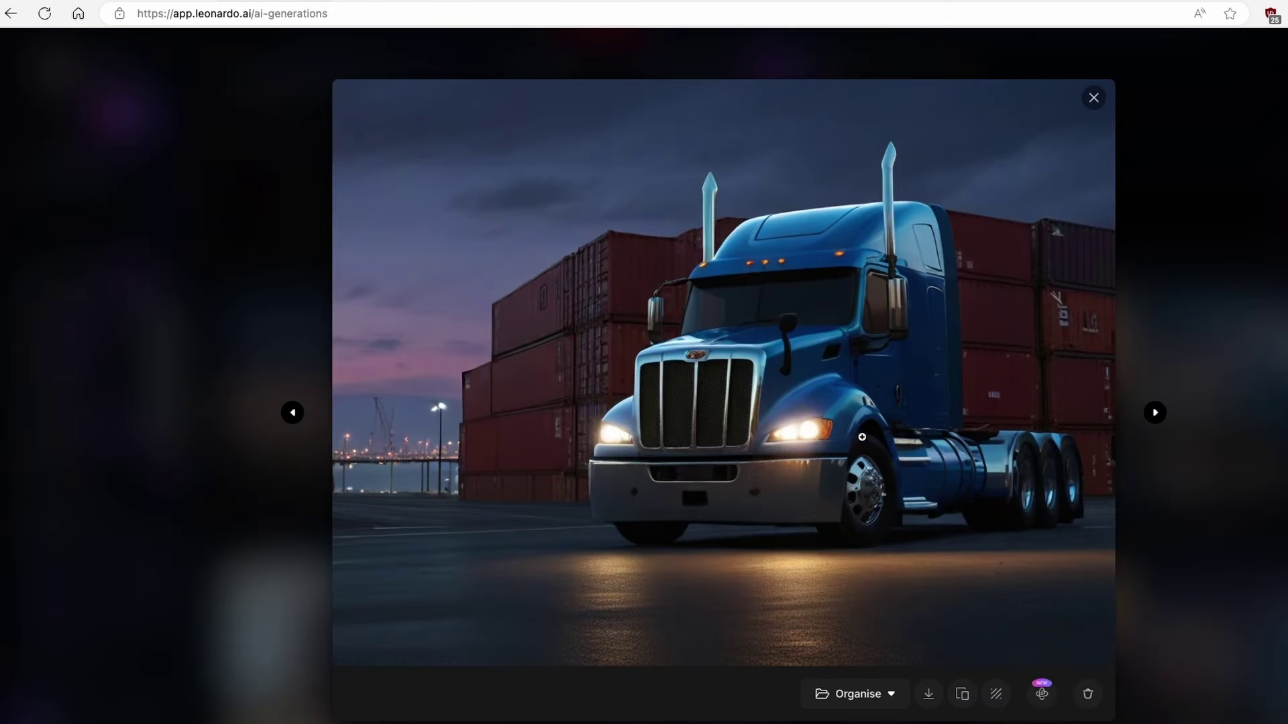
{"action": "left_click", "coordinate": [929, 696]}
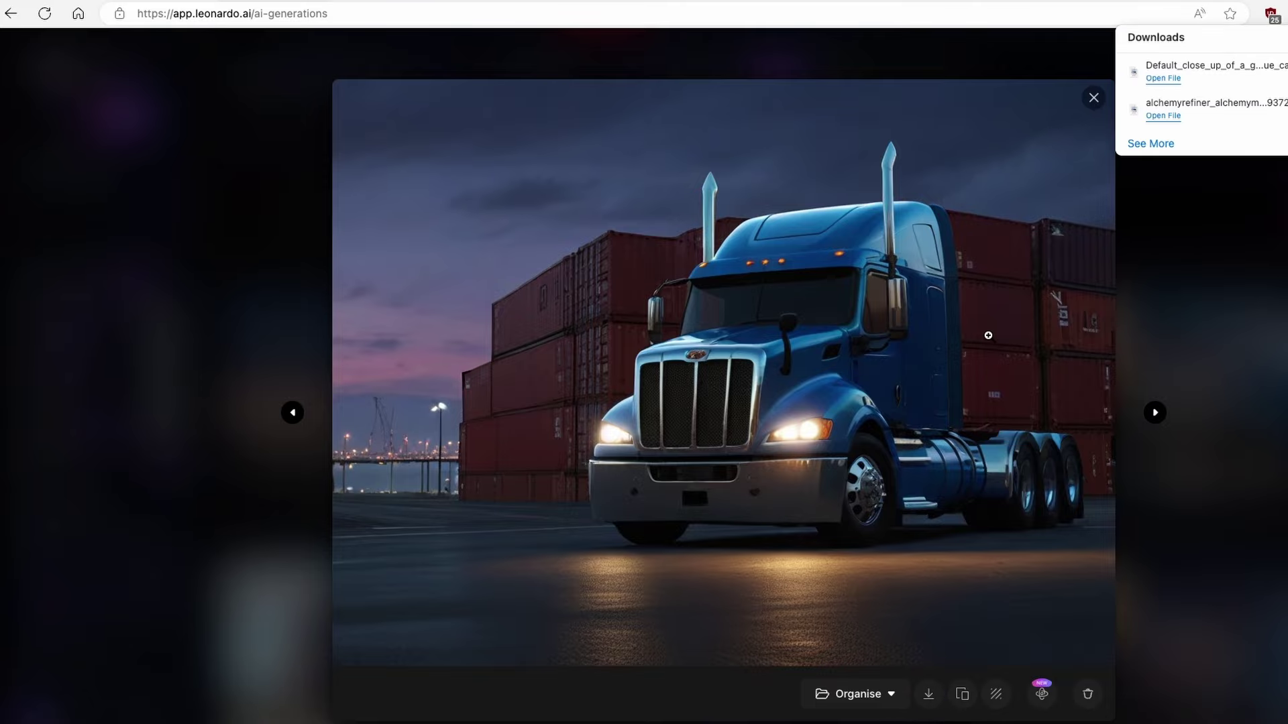
{"action": "left_click", "coordinate": [1093, 98]}
{"action": "left_click", "coordinate": [981, 387]}
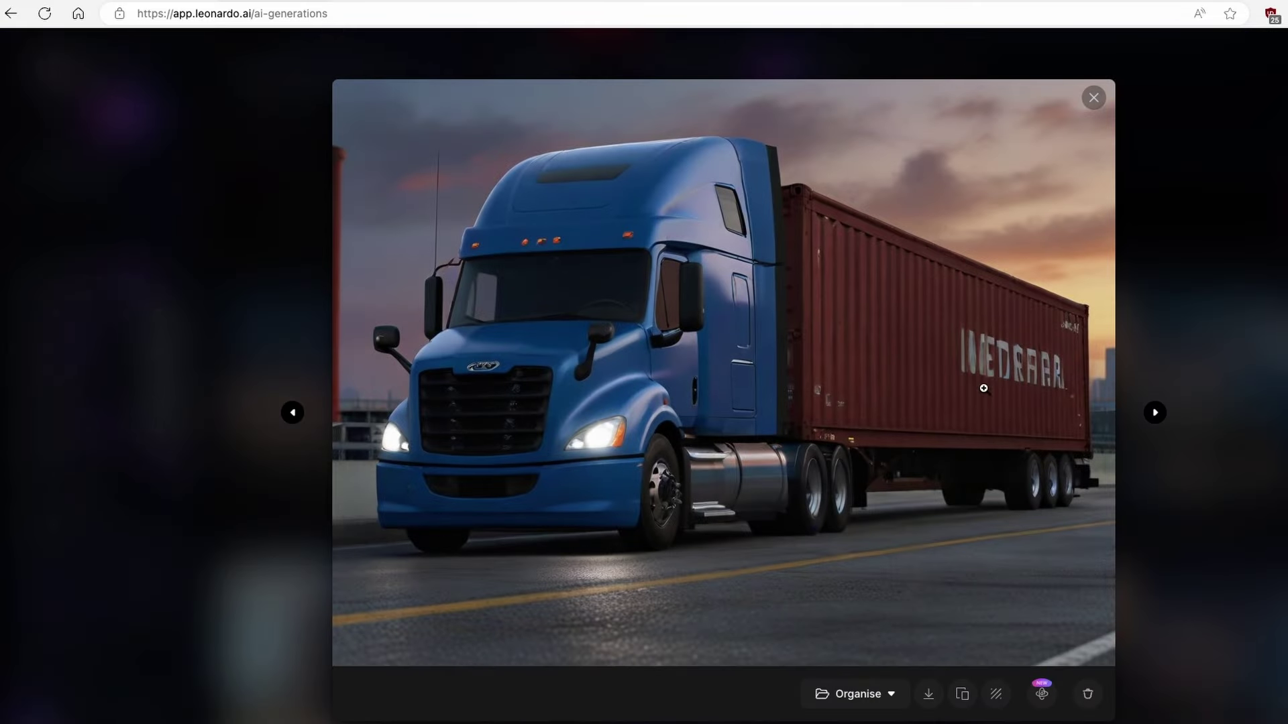
{"action": "left_click", "coordinate": [931, 685]}
{"action": "left_click", "coordinate": [1093, 98]}
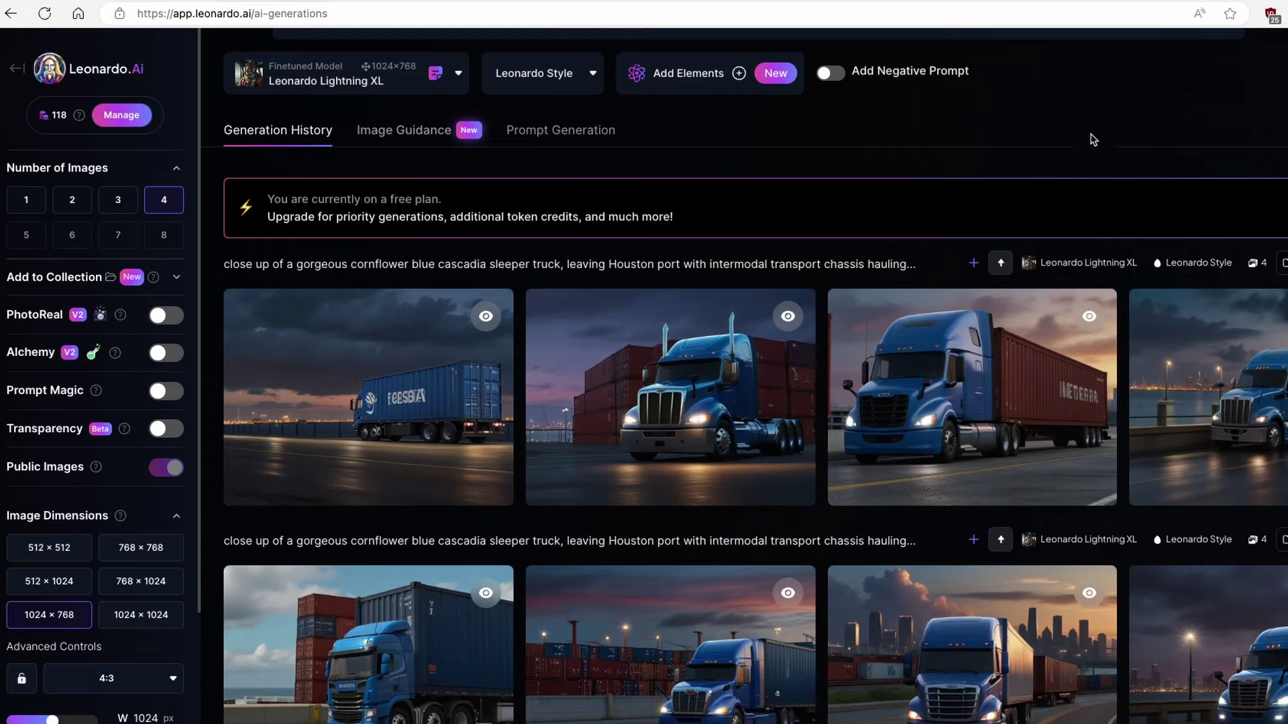
- Download the new images of the truck on the waterfront road and the blue container truck seen from behind
{"action": "left_click", "coordinate": [1071, 416]}
{"action": "left_click", "coordinate": [929, 694]}
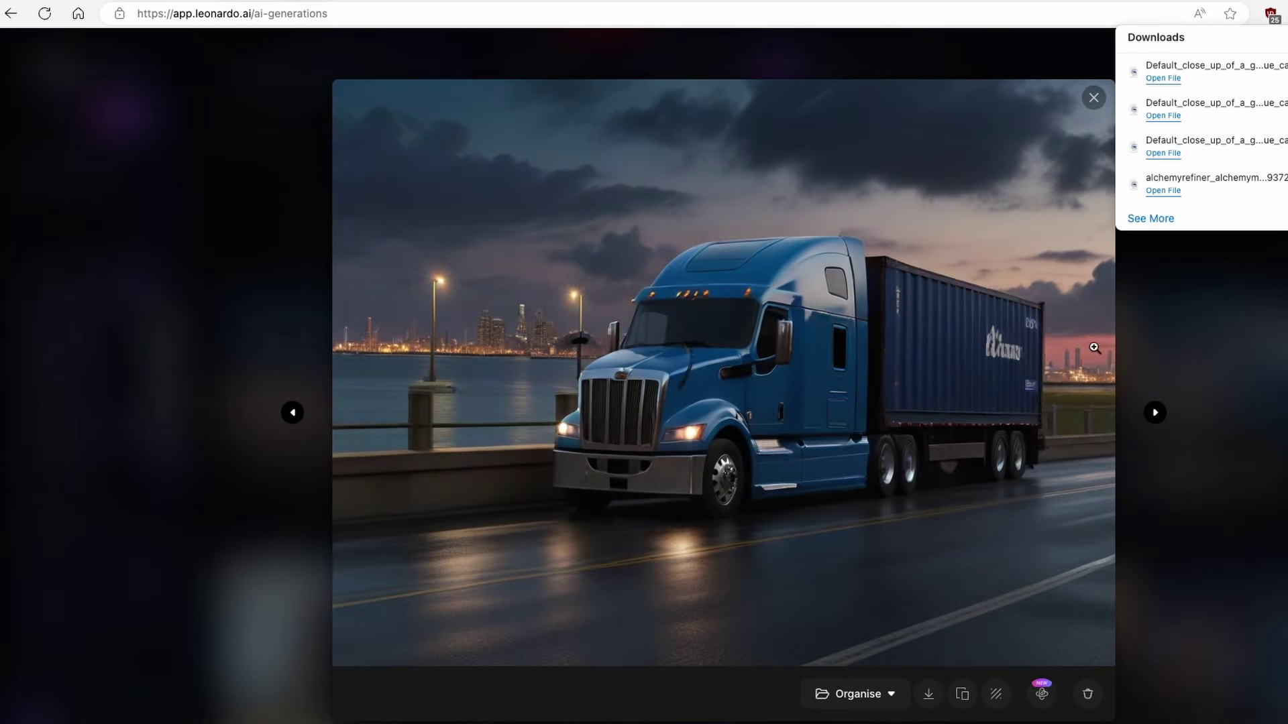
{"action": "left_click", "coordinate": [1093, 97]}
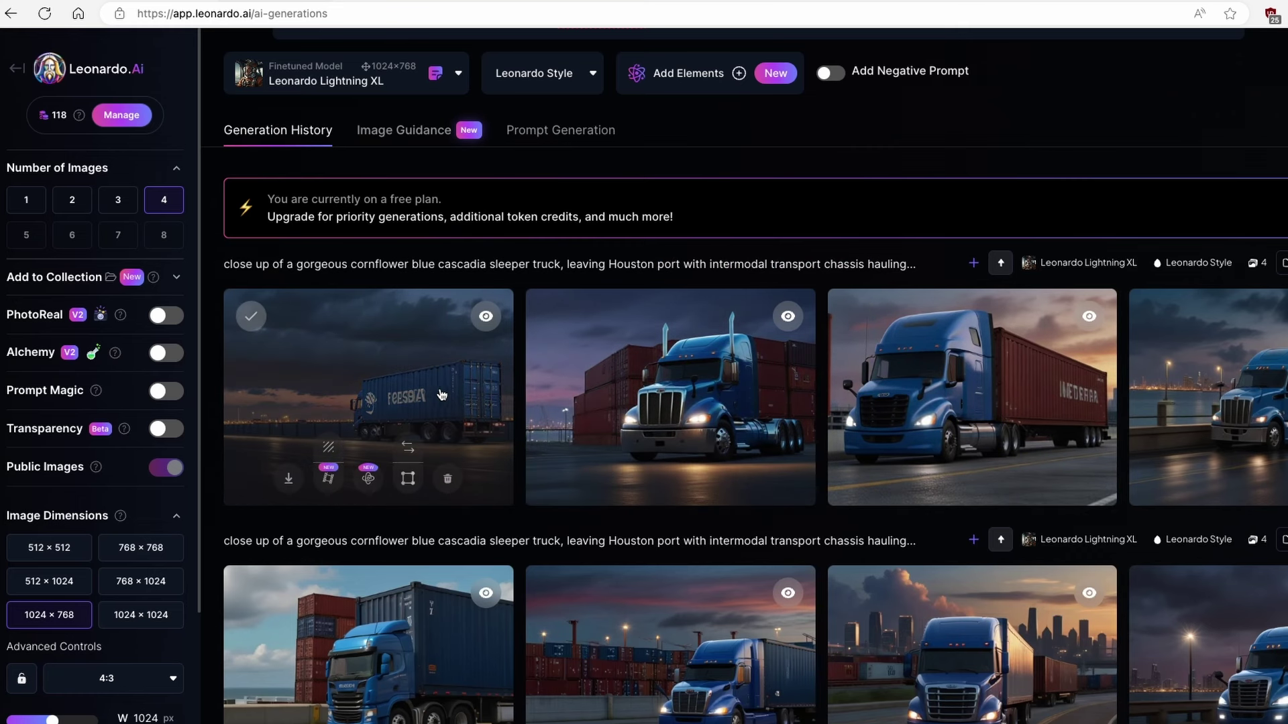
{"action": "left_click", "coordinate": [484, 393]}
{"action": "left_click", "coordinate": [940, 694]}
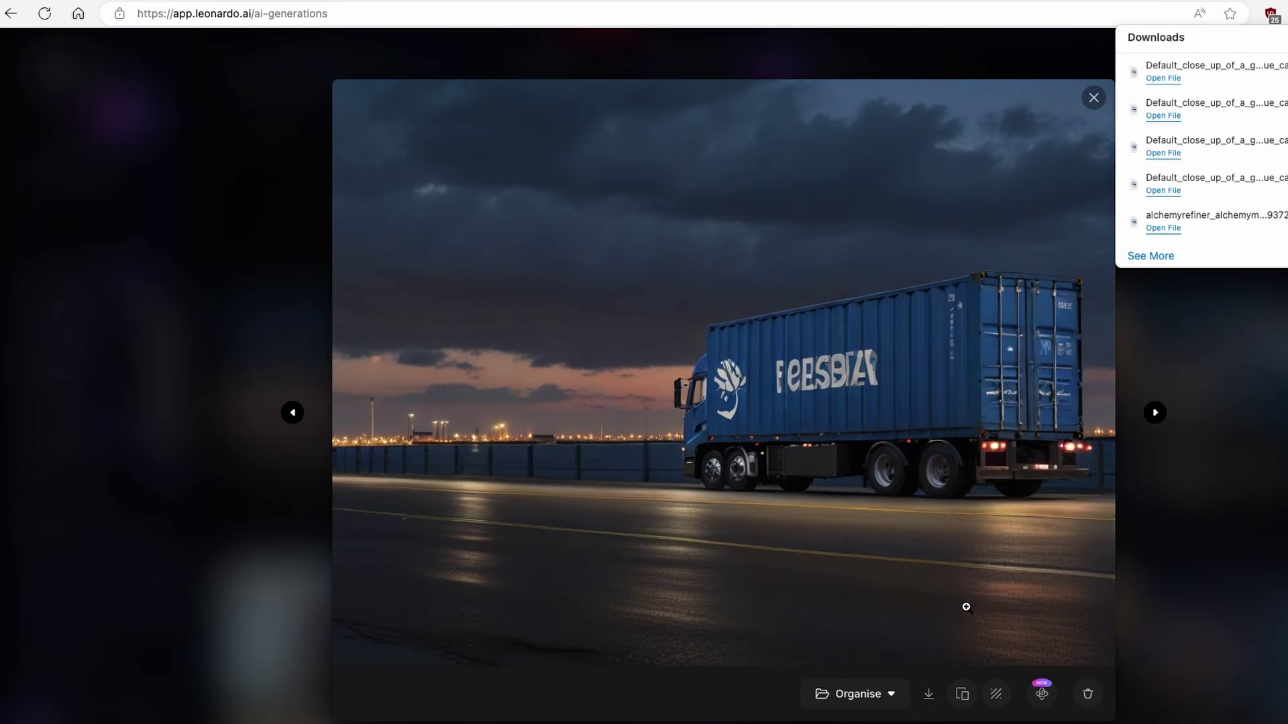
{"action": "left_click", "coordinate": [1094, 97]}
{"action": "scroll", "coordinate": [824, 396], "scroll_direction": "down", "scroll_amount": 4}
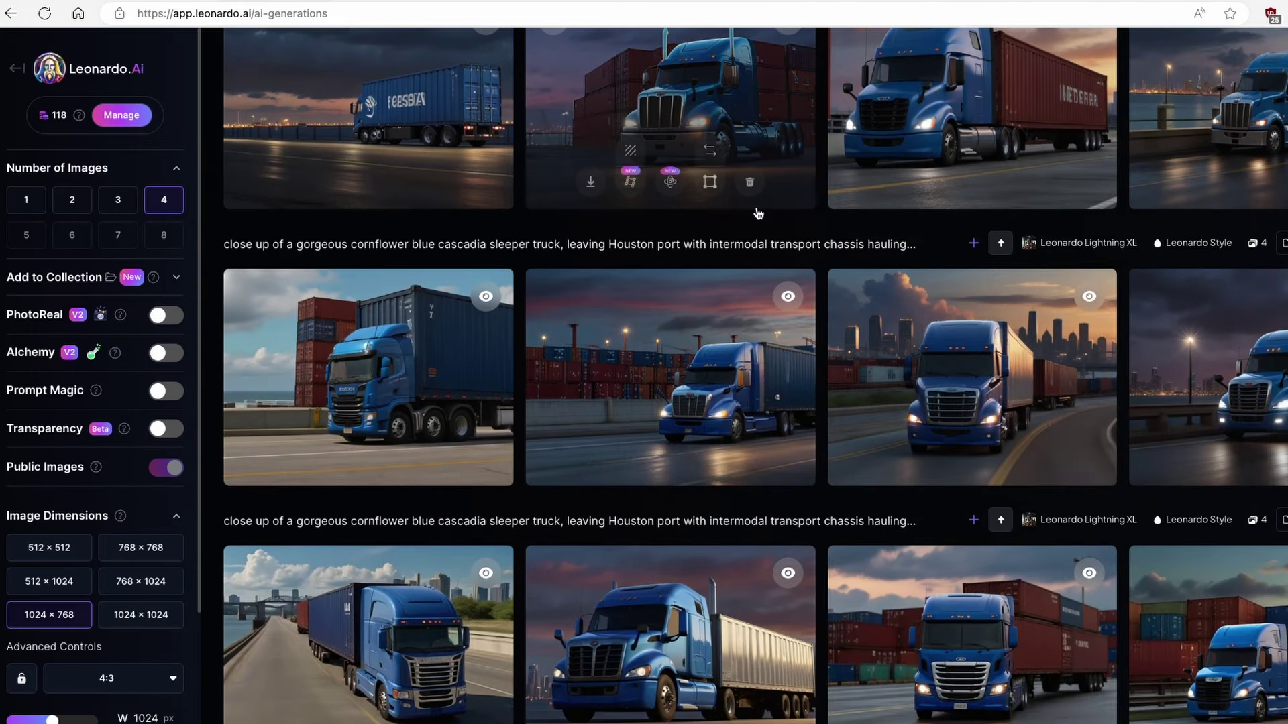
{"action": "mouse_move", "coordinate": [635, 359]}
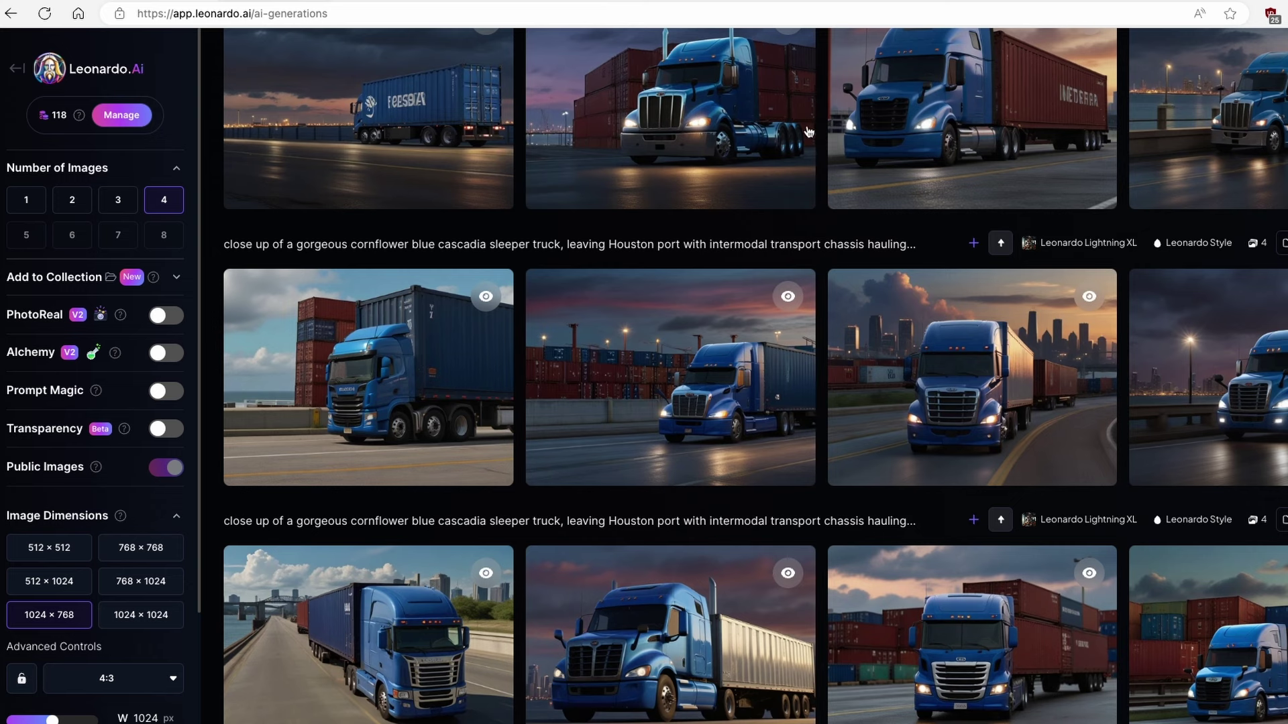
{"action": "mouse_move", "coordinate": [709, 114]}
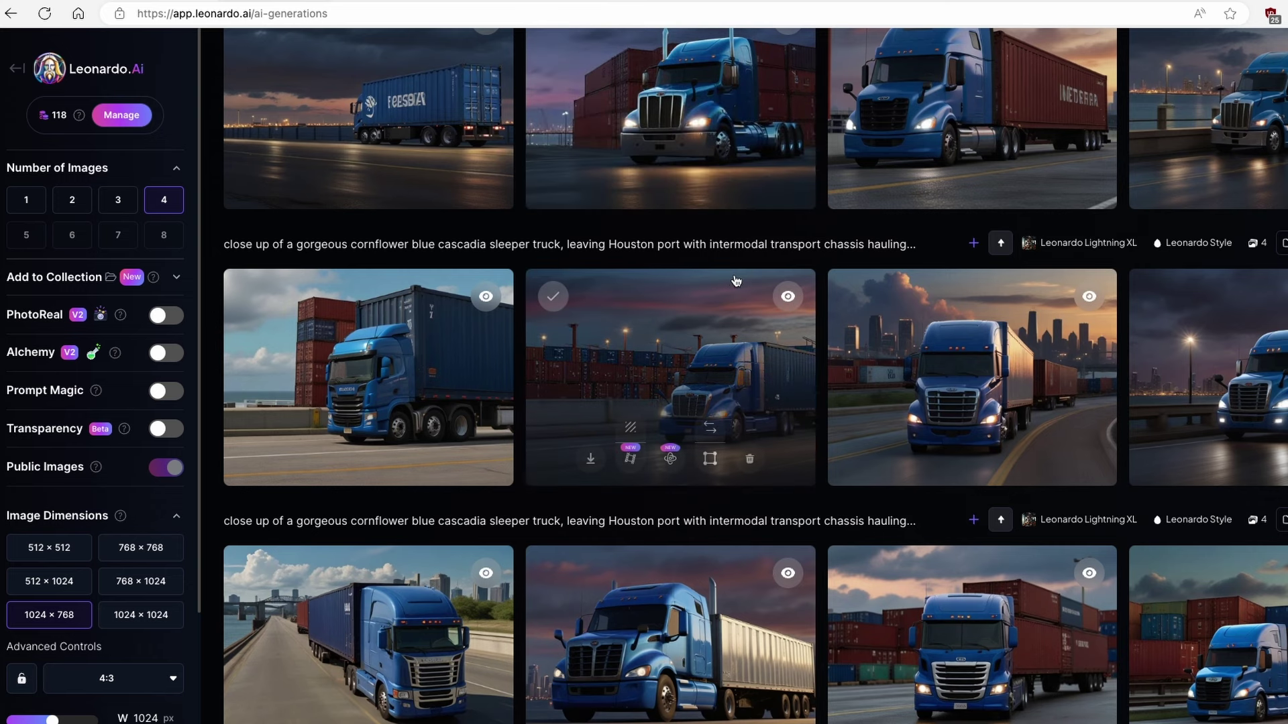
{"action": "scroll", "coordinate": [682, 289], "scroll_direction": "up", "scroll_amount": 4}
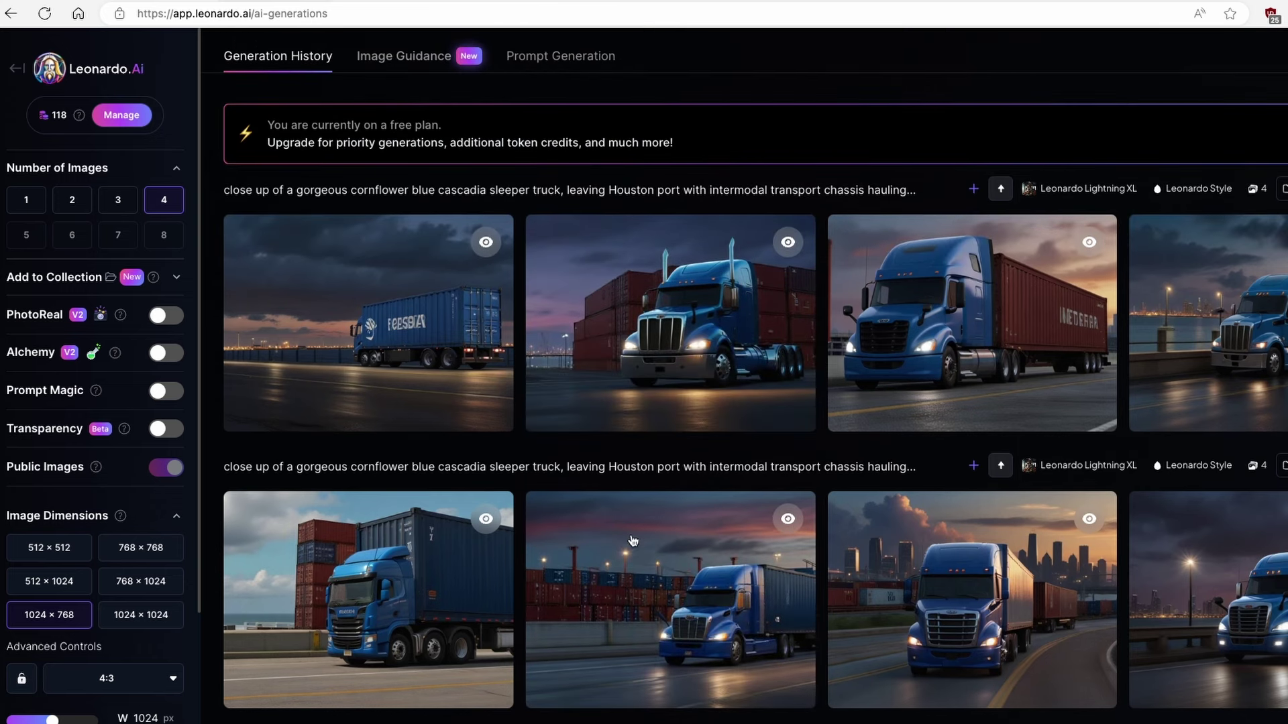
- Switch to Haiper's Explore page and upload the downloaded truck image Default_close_up_of_...cascadia_sleep_1.jpg for image animation
{"action": "left_click", "coordinate": [409, 2]}
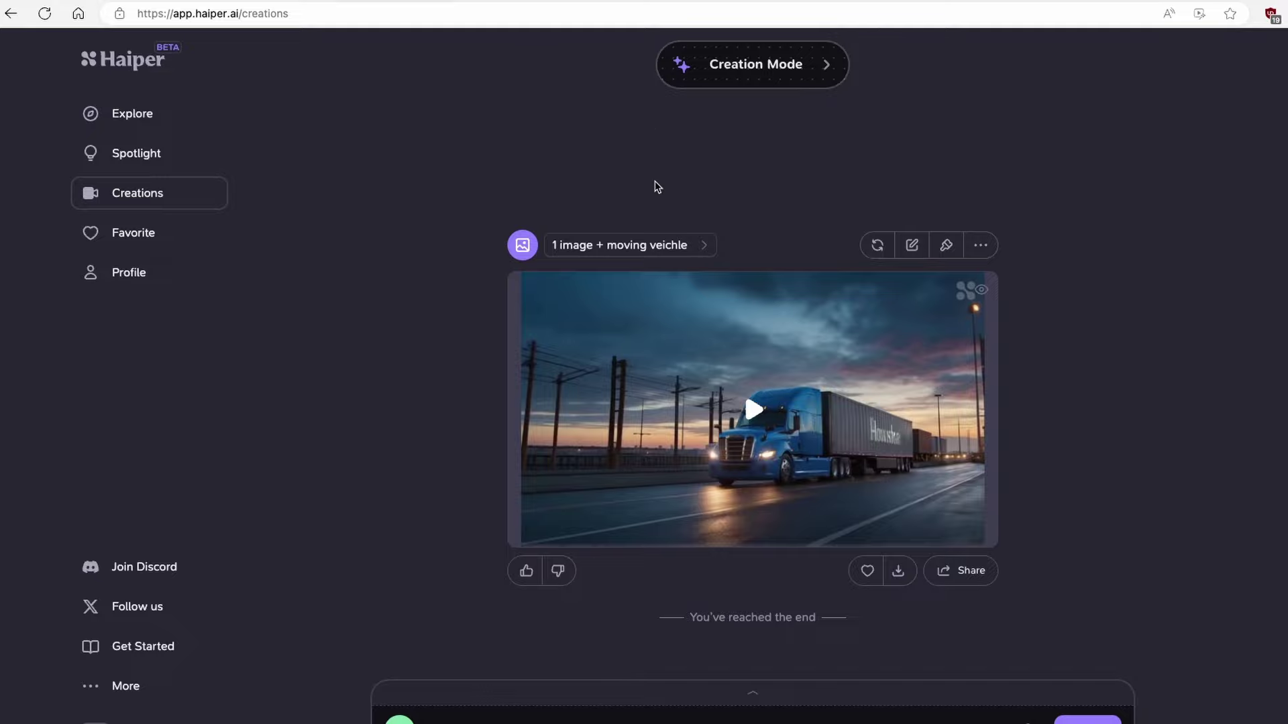
{"action": "left_click", "coordinate": [176, 127]}
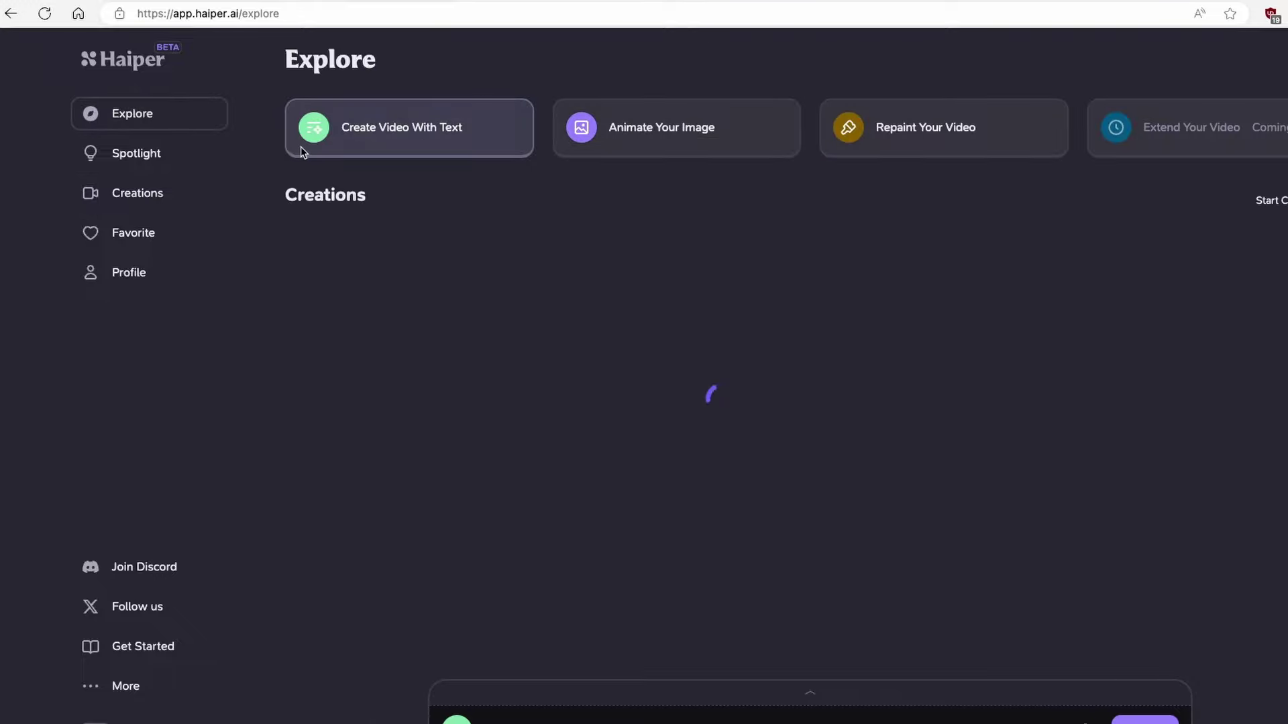
{"action": "key", "text": "ctrl+l"}
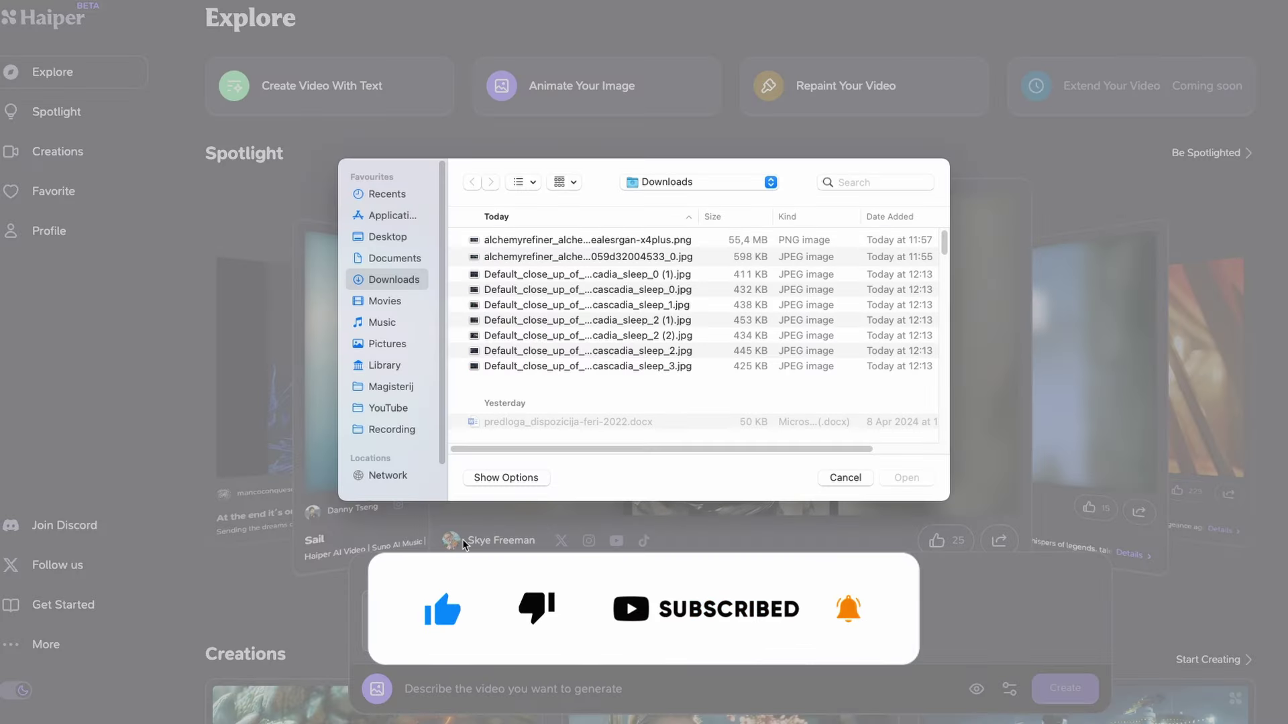
{"action": "left_click", "coordinate": [629, 305]}
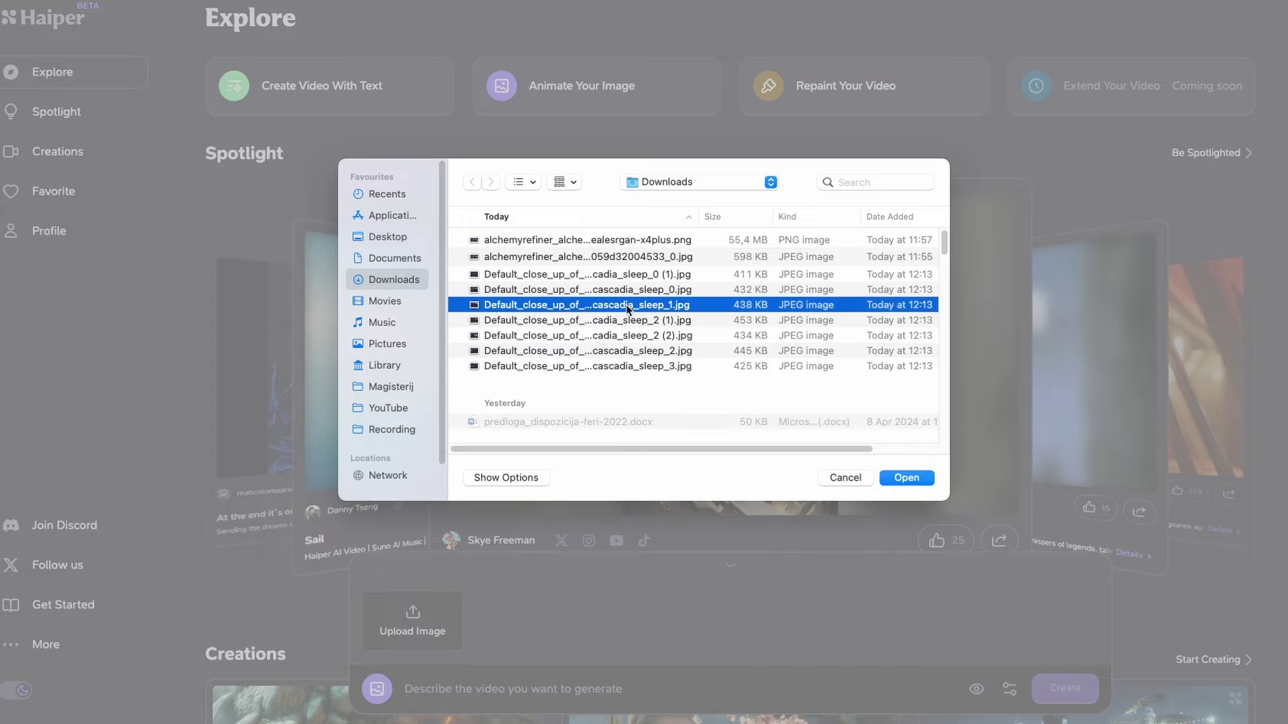
{"action": "left_click", "coordinate": [905, 478]}
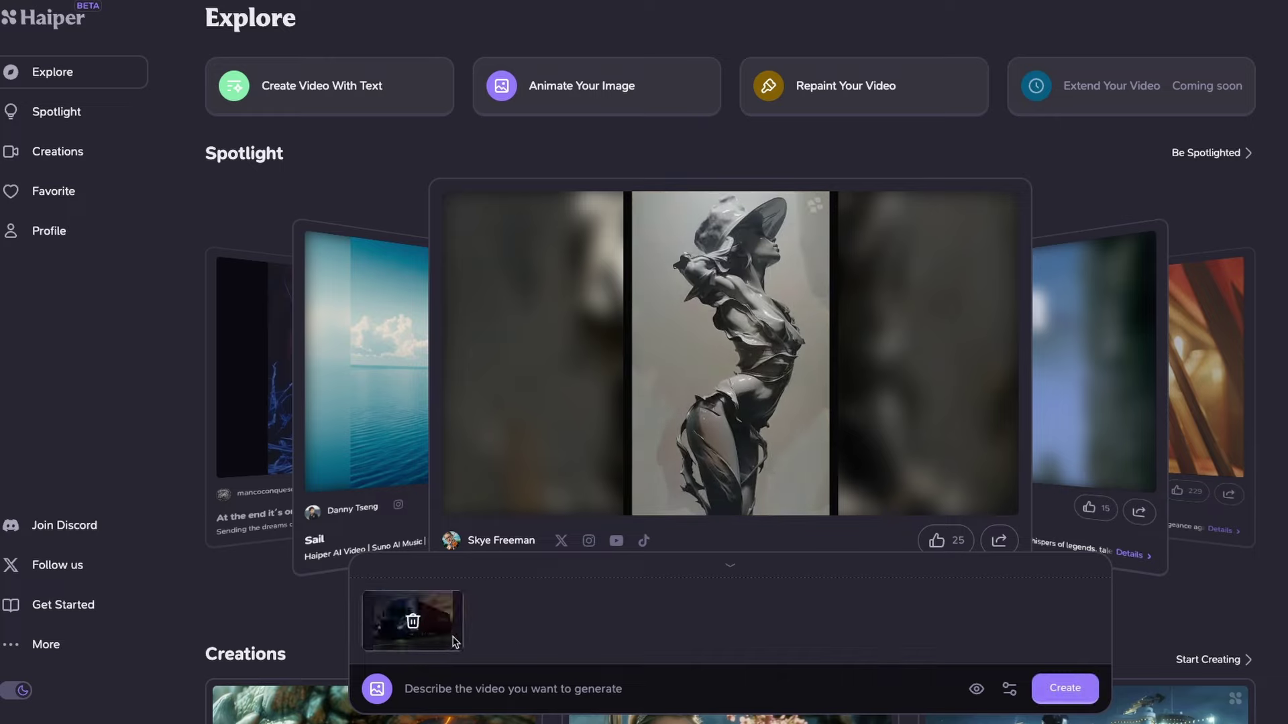
- Animate the uploaded truck image with the prompt "moving veichle" and a duration of 4s
{"action": "mouse_move", "coordinate": [456, 601]}
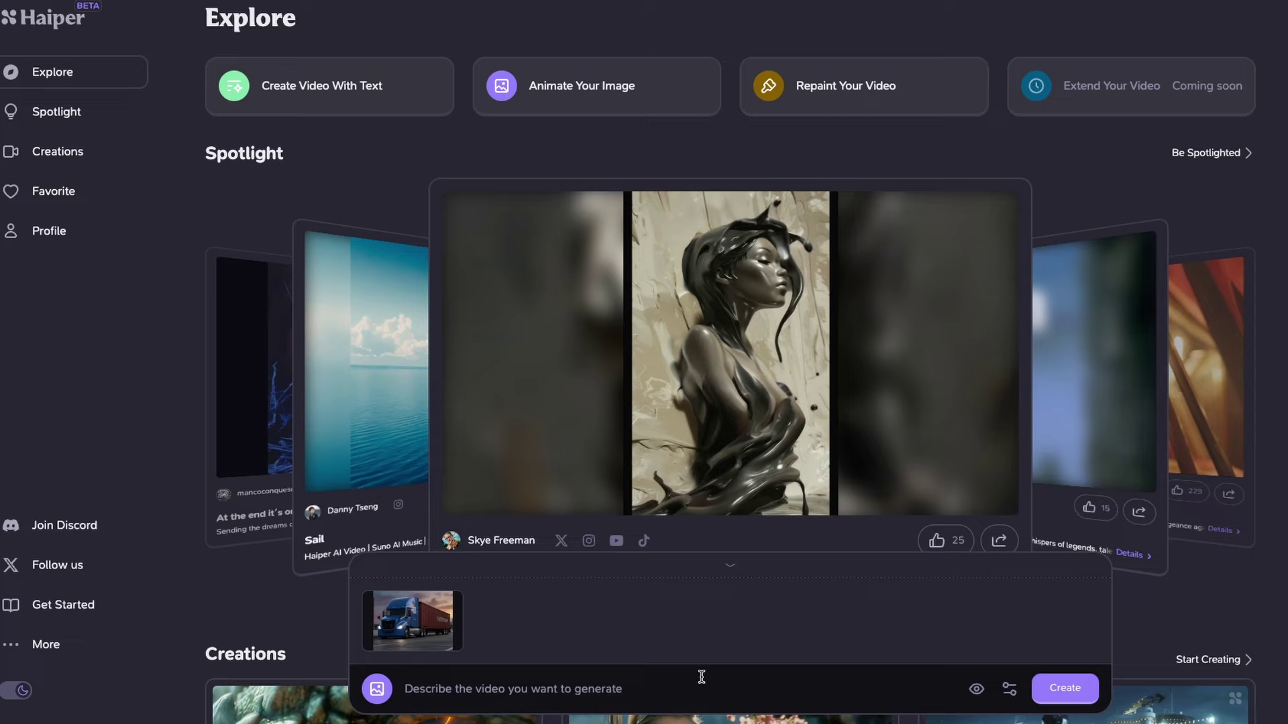
{"action": "left_click", "coordinate": [823, 685]}
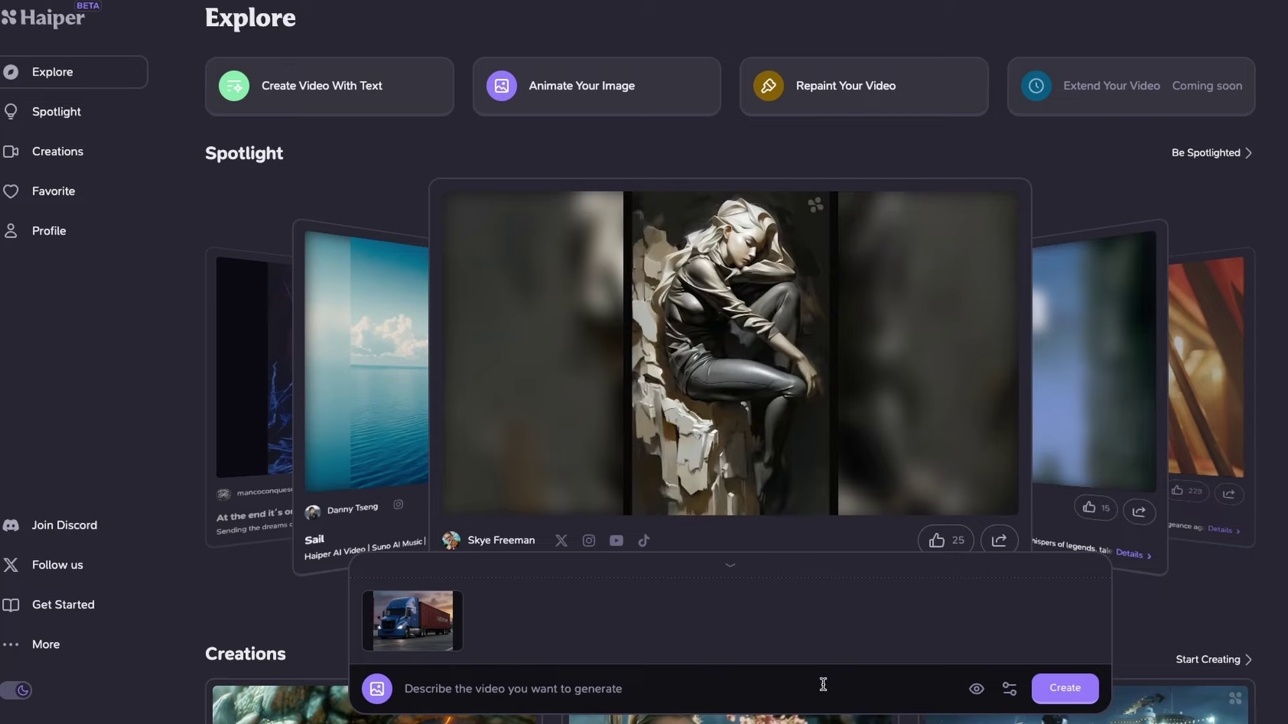
{"action": "type", "text": "moving veichle"}
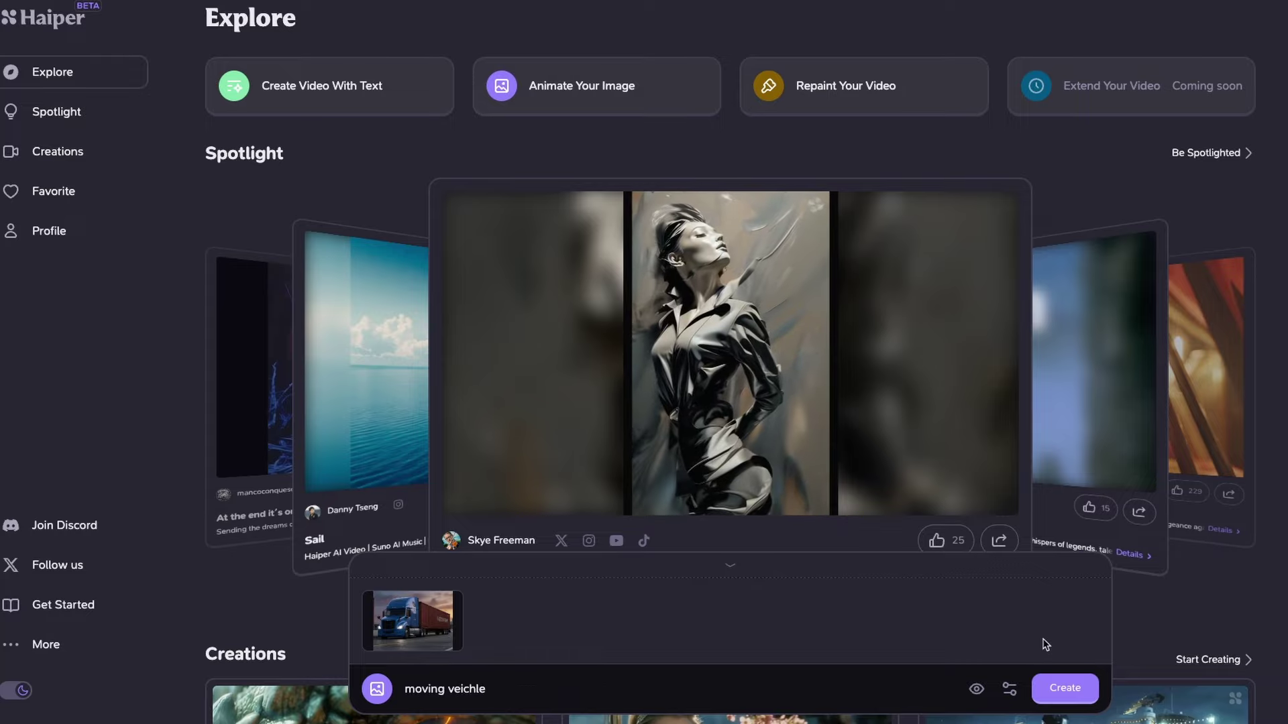
{"action": "left_click", "coordinate": [1012, 690]}
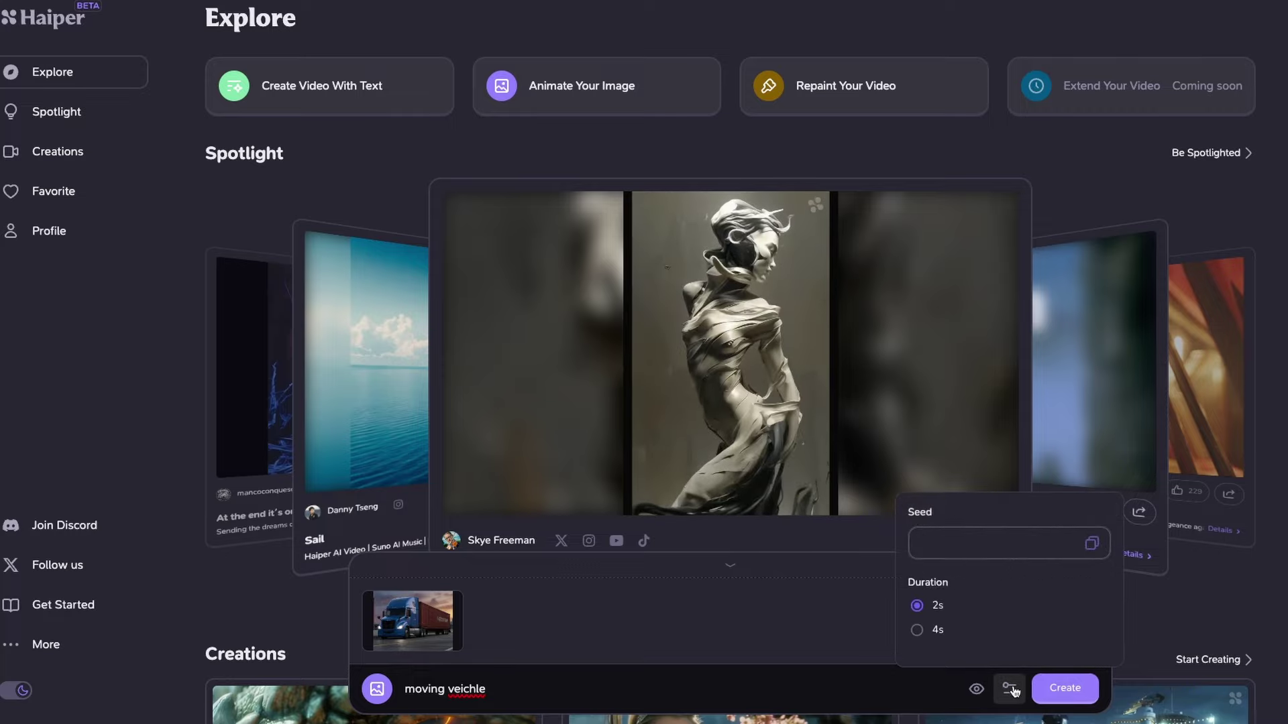
{"action": "left_click", "coordinate": [919, 632]}
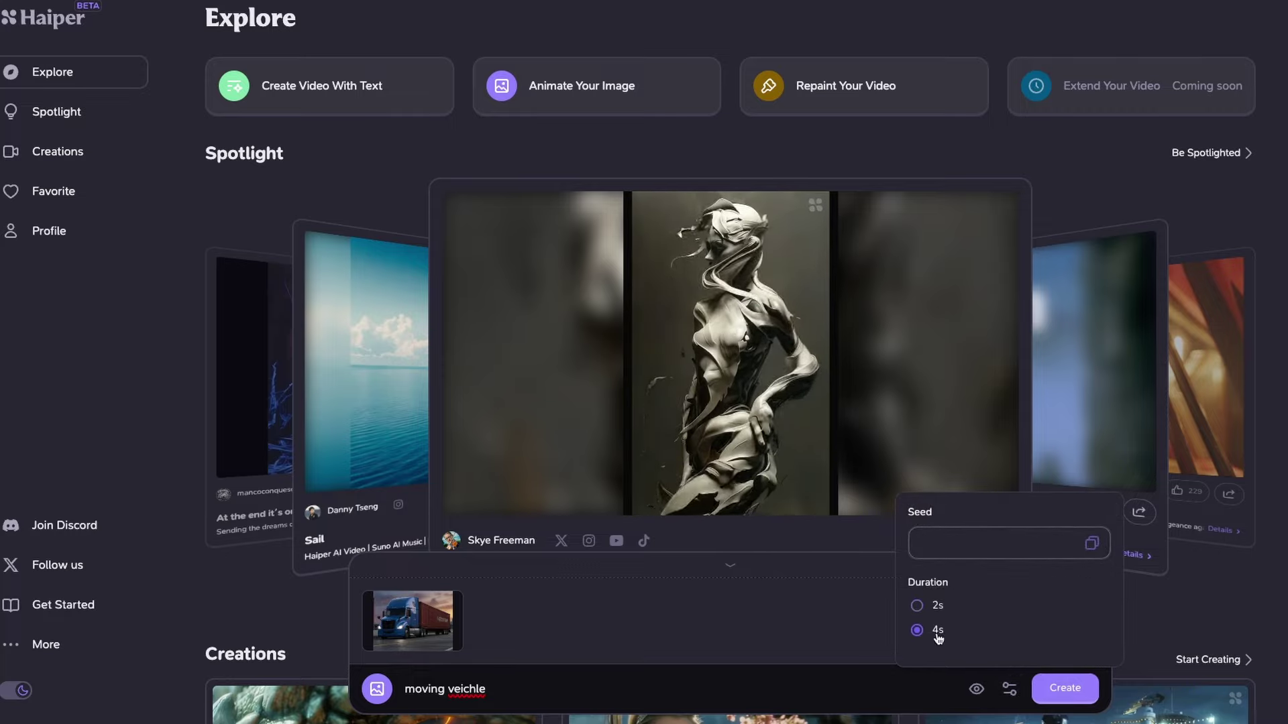
{"action": "left_click", "coordinate": [832, 634]}
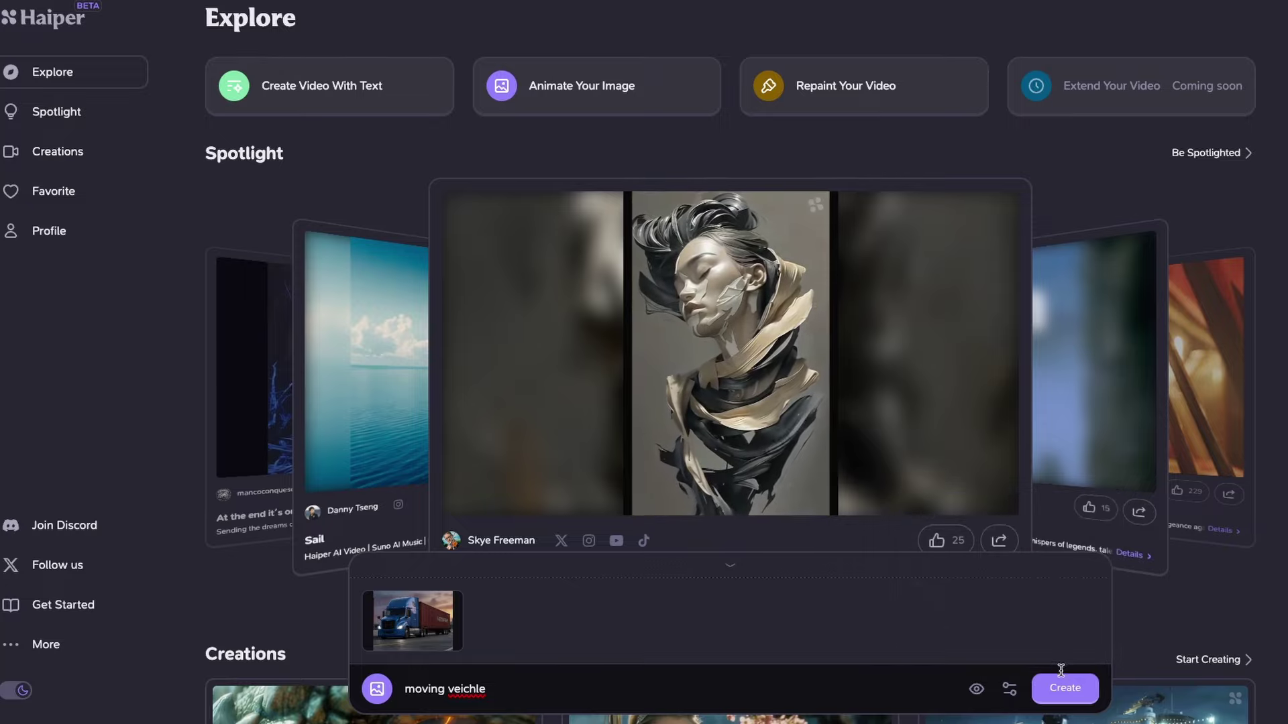
{"action": "left_click", "coordinate": [1066, 688]}
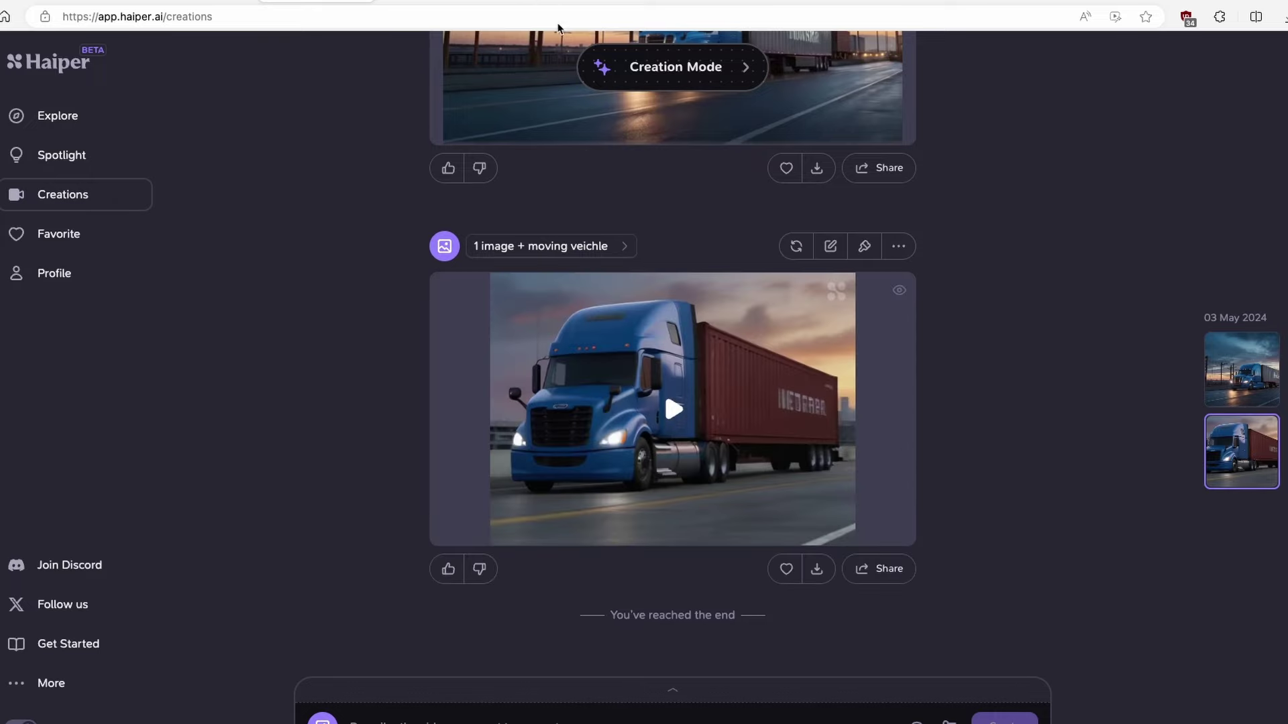
- Switch to Copilot and submit the prompt "create a simple story about a truck that is carrying heavy container for about 60seconds long"
{"action": "left_click", "coordinate": [550, 1]}
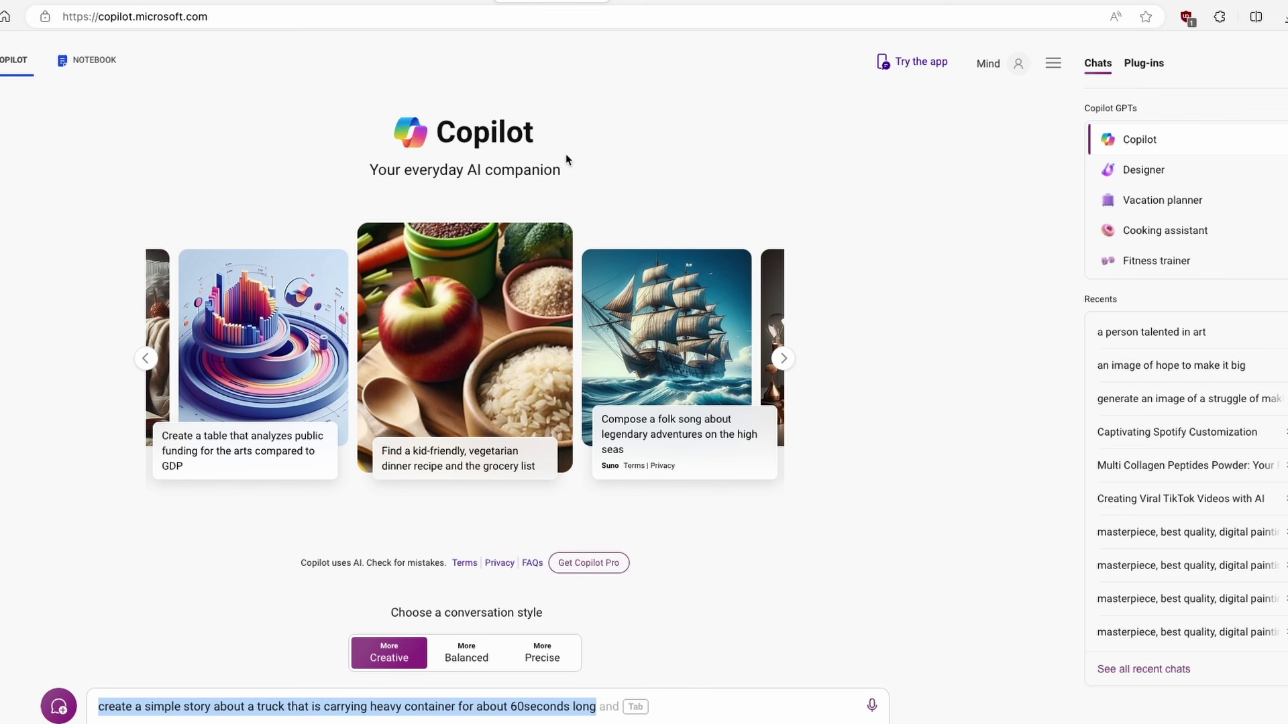
{"action": "left_click", "coordinate": [523, 708]}
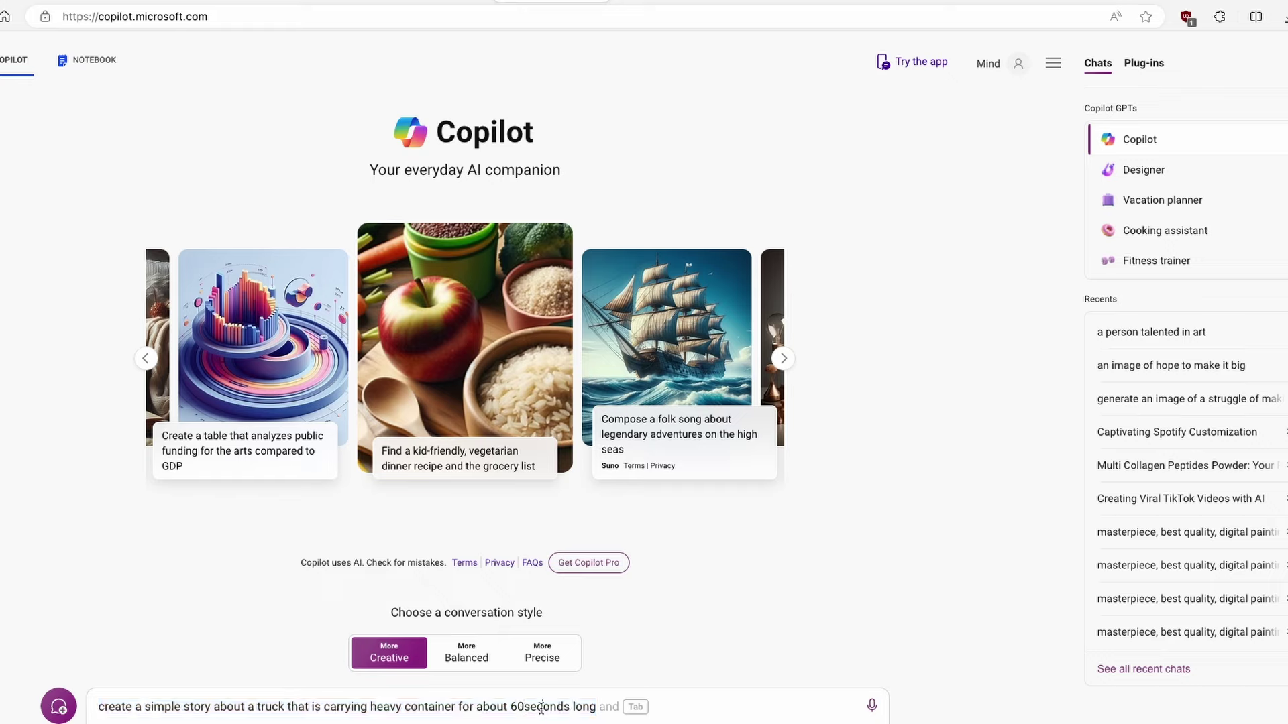
{"action": "double_click", "coordinate": [543, 709]}
{"action": "double_click", "coordinate": [548, 709]}
{"action": "triple_click", "coordinate": [540, 709]}
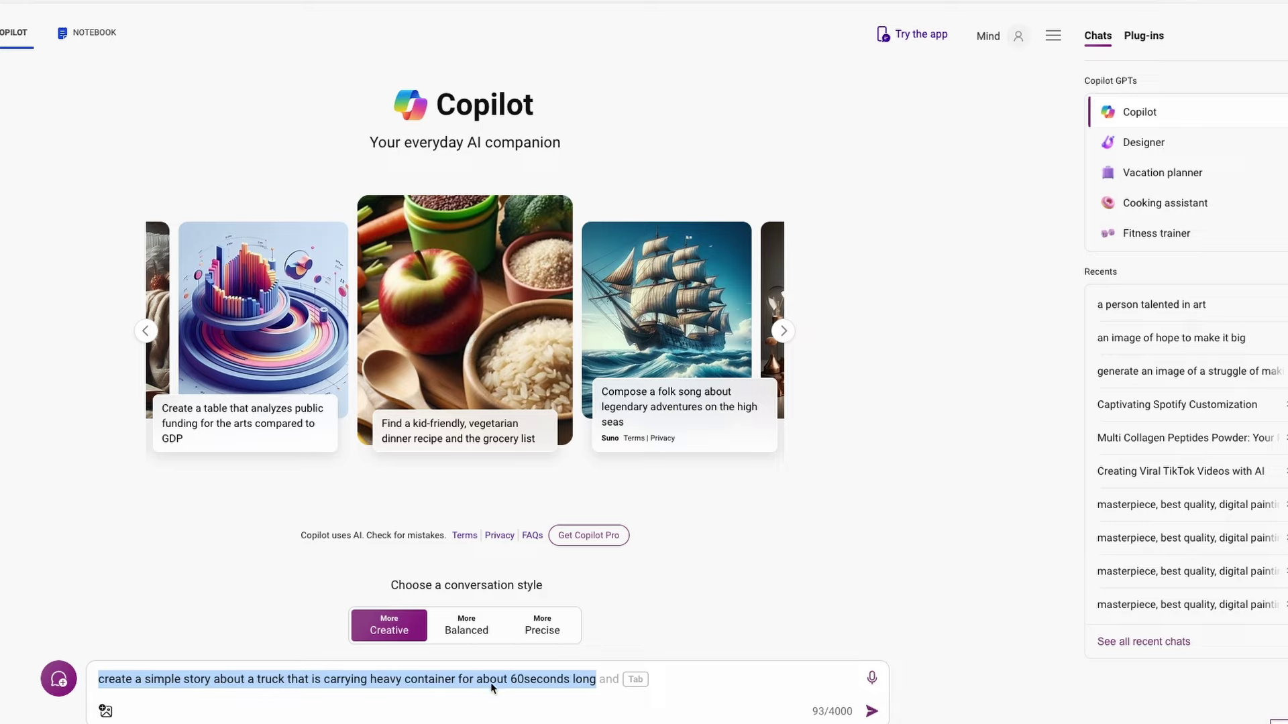
{"action": "left_click", "coordinate": [606, 687]}
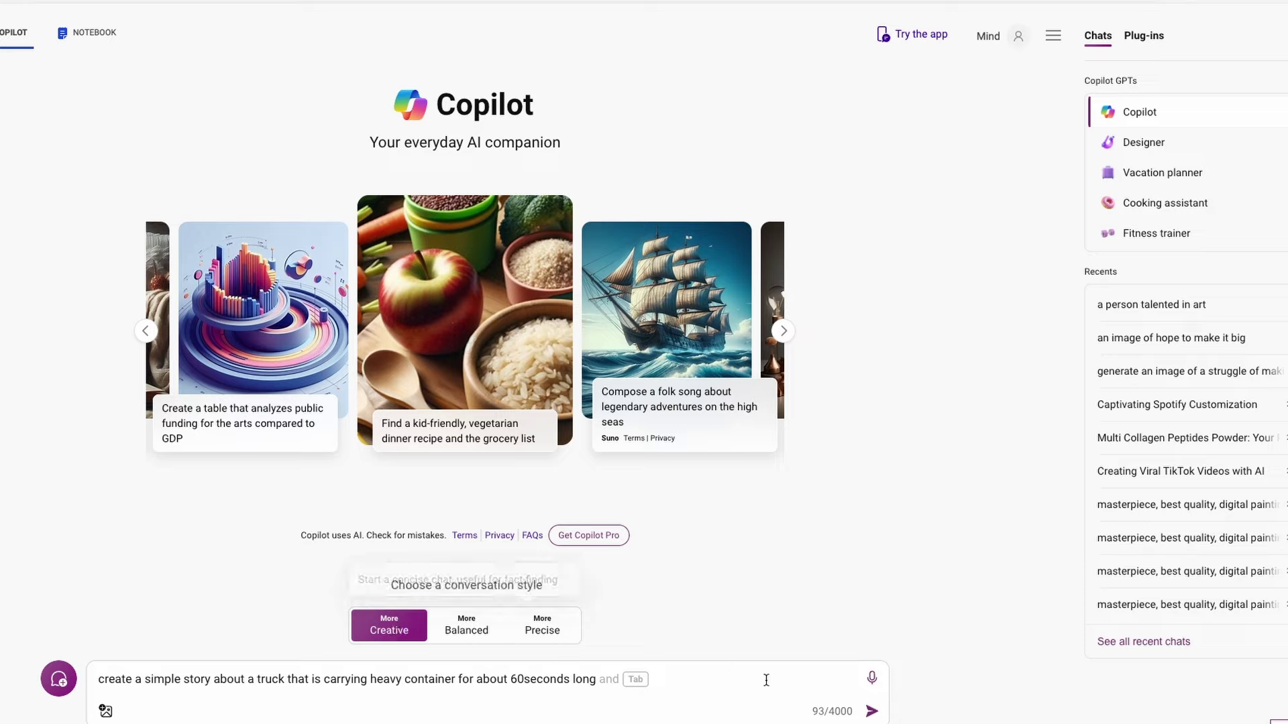
{"action": "left_click", "coordinate": [872, 712]}
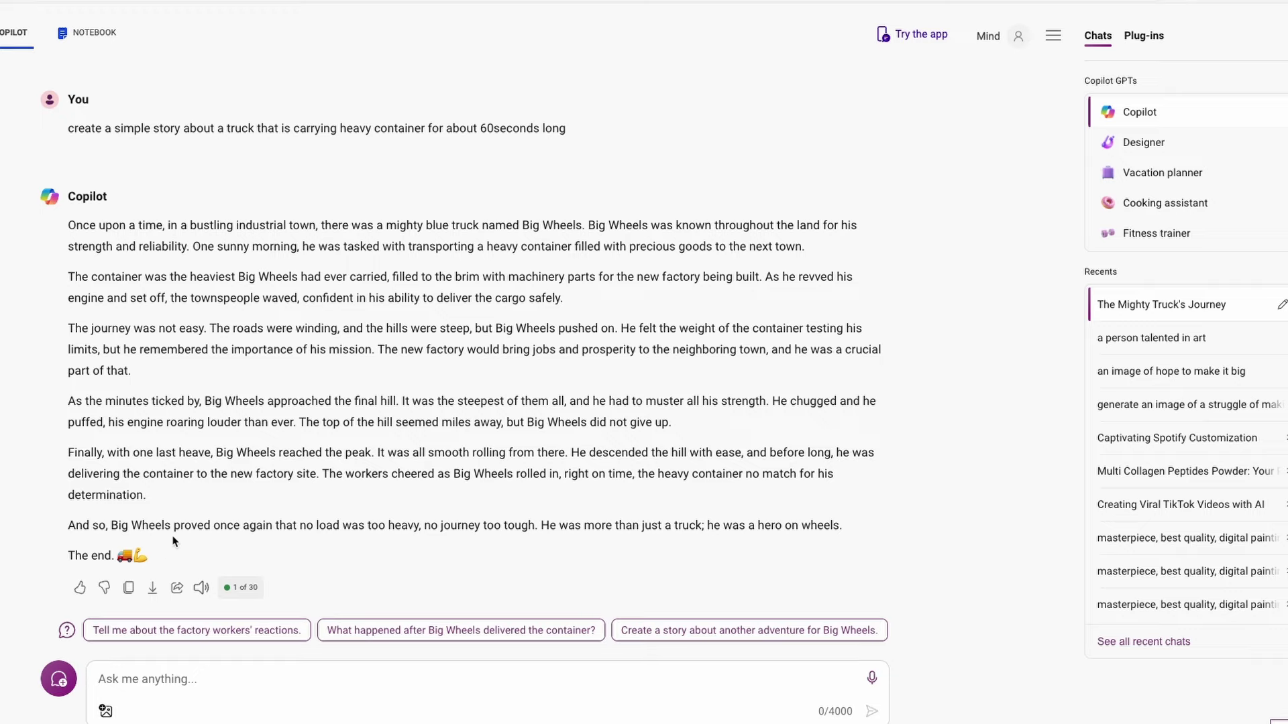
- Copy Copilot's truck story and paste it over the existing text in ElevenLabs' Text to Speech editor
{"action": "left_click", "coordinate": [128, 588]}
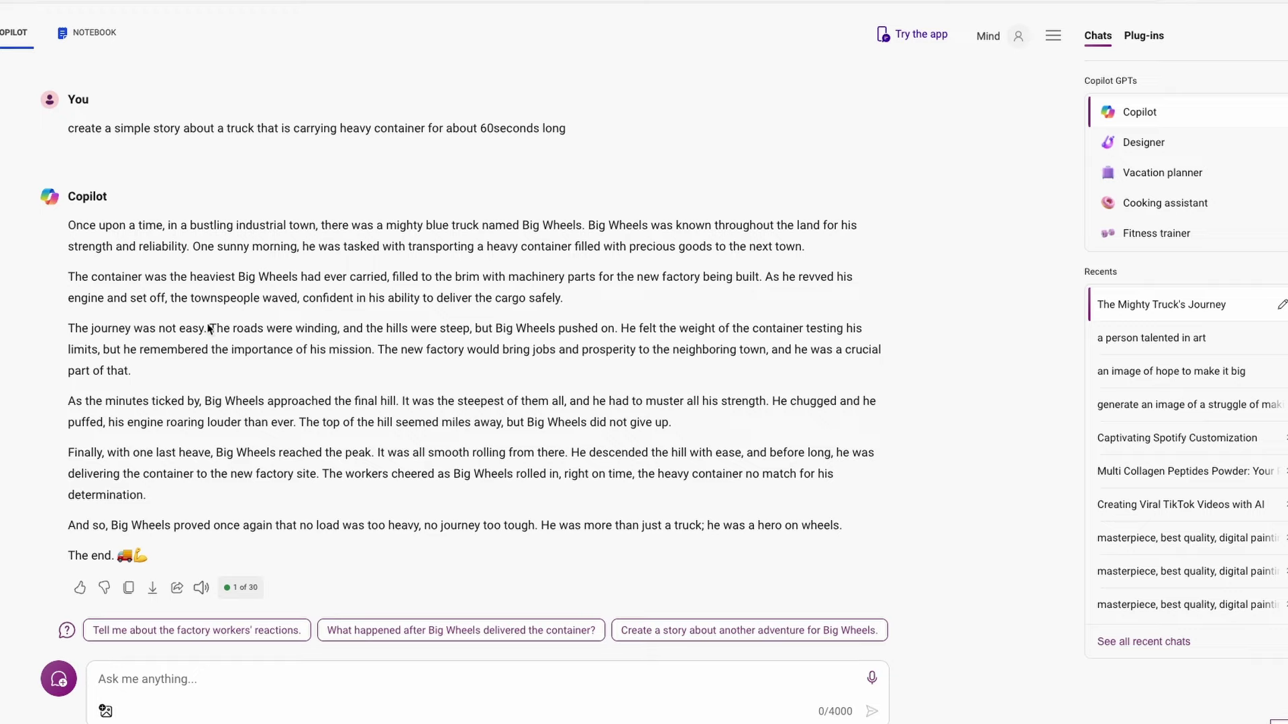
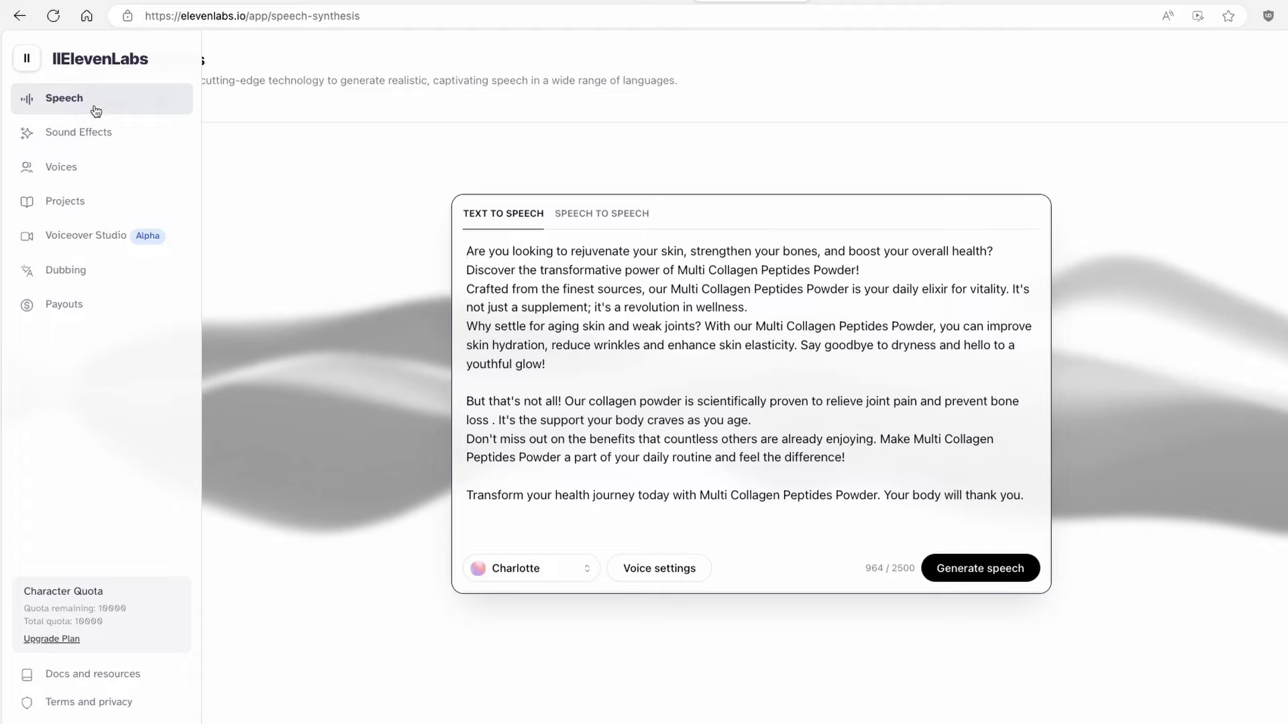
{"action": "left_click", "coordinate": [89, 107]}
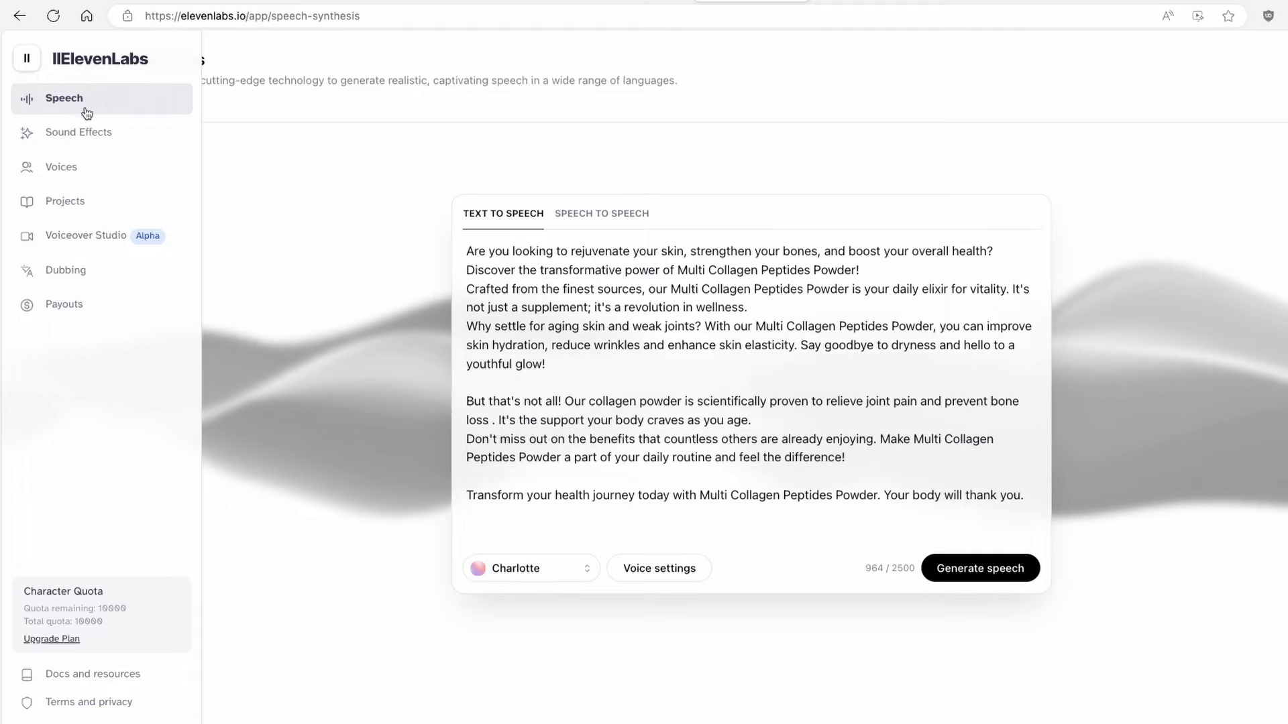
{"action": "triple_click", "coordinate": [562, 288]}
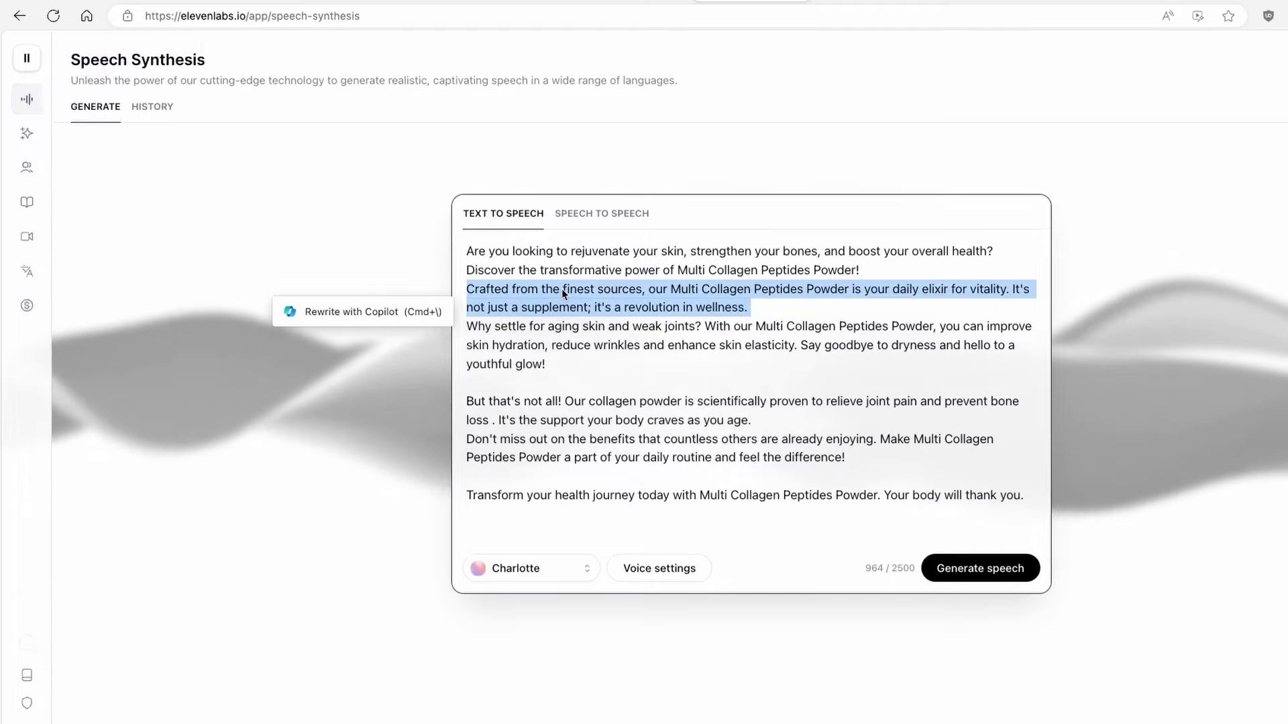
{"action": "key", "text": "ctrl+a"}
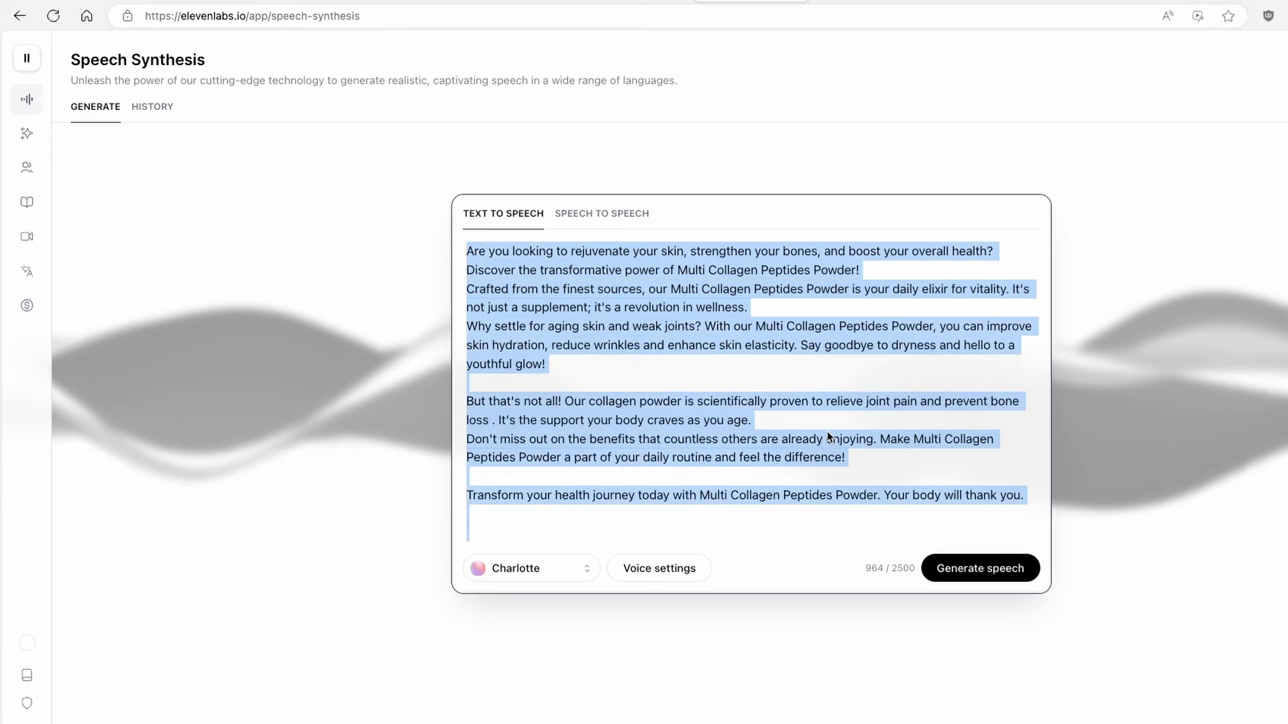
{"action": "key", "text": "ctrl+v"}
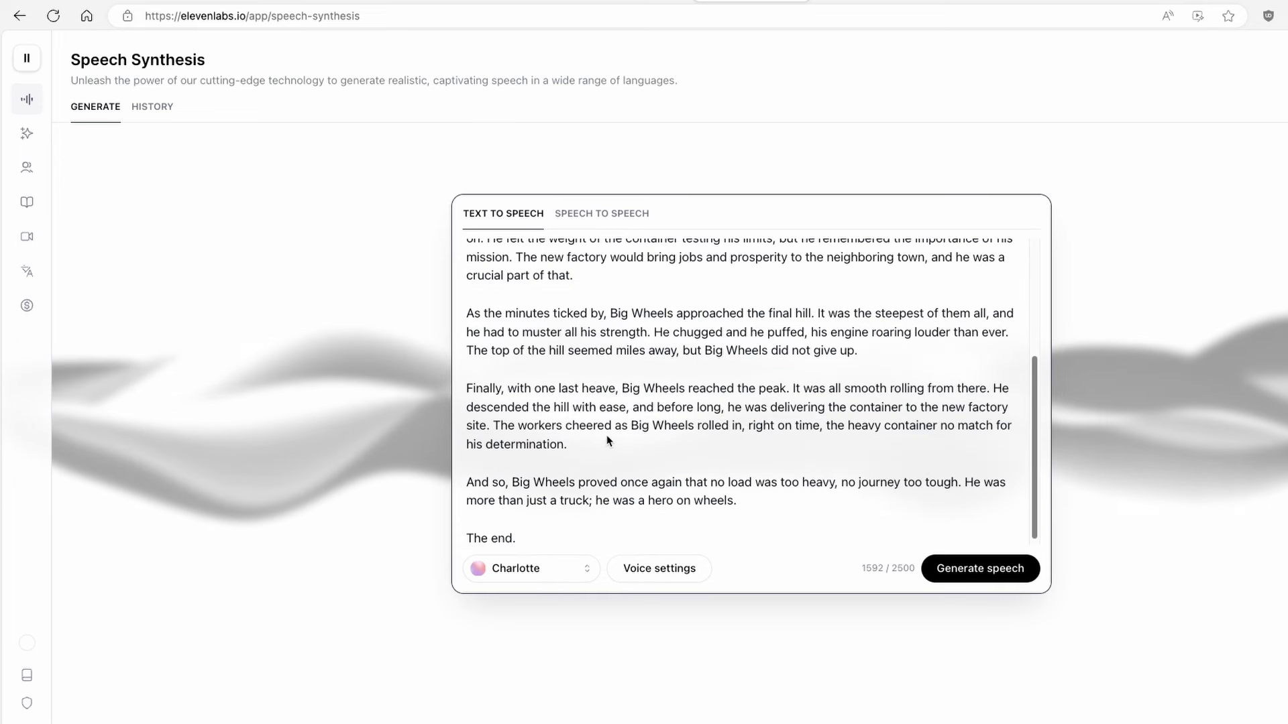
{"action": "scroll", "coordinate": [631, 362], "scroll_direction": "up", "scroll_amount": 5}
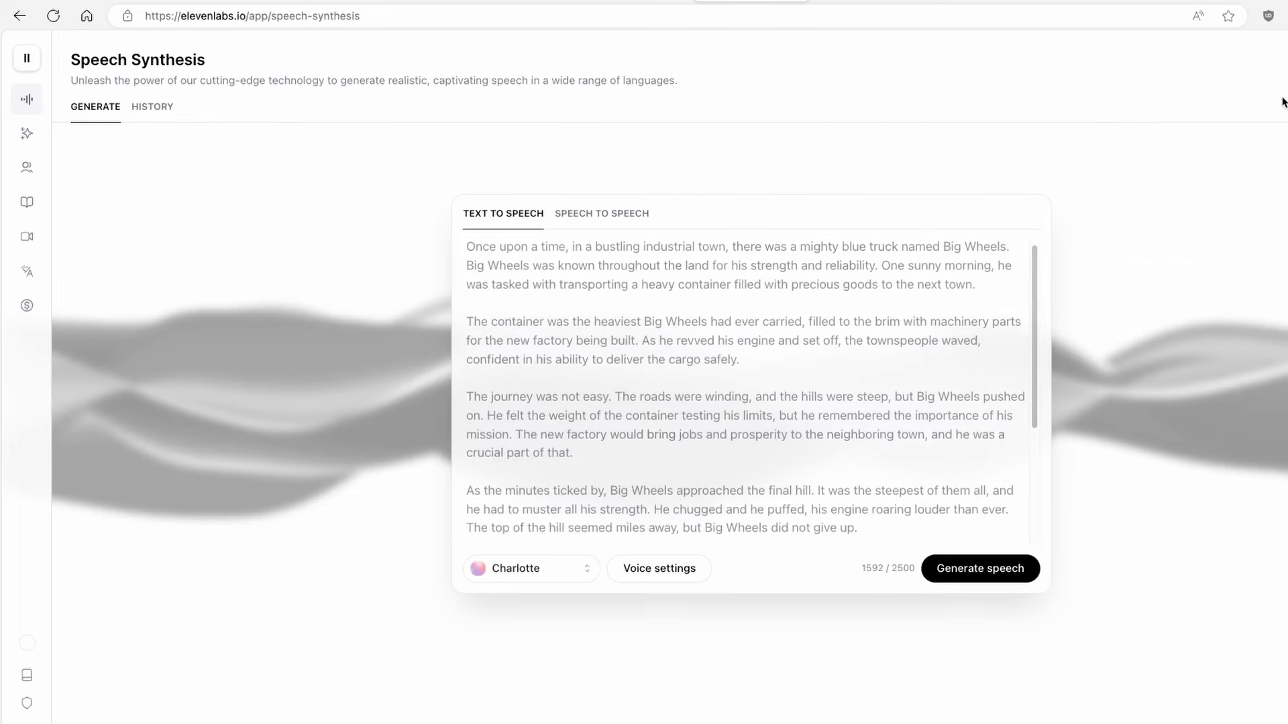
{"action": "scroll", "coordinate": [664, 336], "scroll_direction": "up", "scroll_amount": 1}
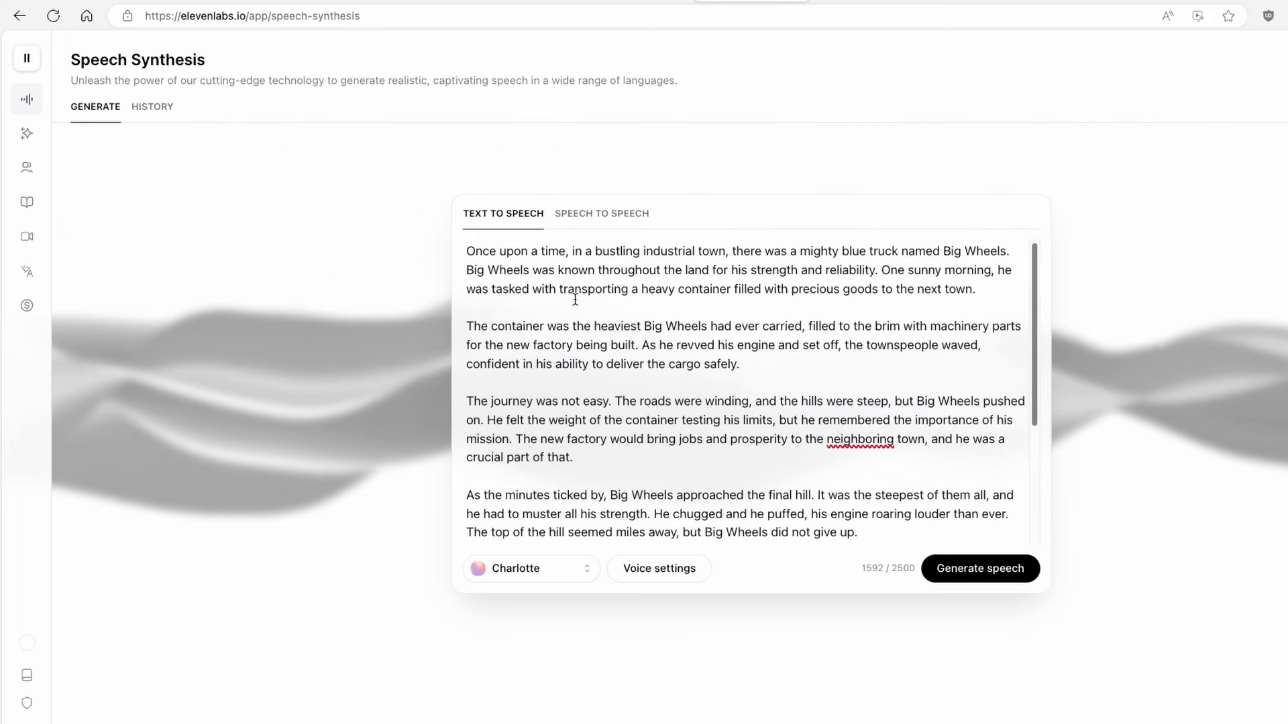
- Look through the premade voices and choose Adam as the narration voice
{"action": "left_click", "coordinate": [537, 570]}
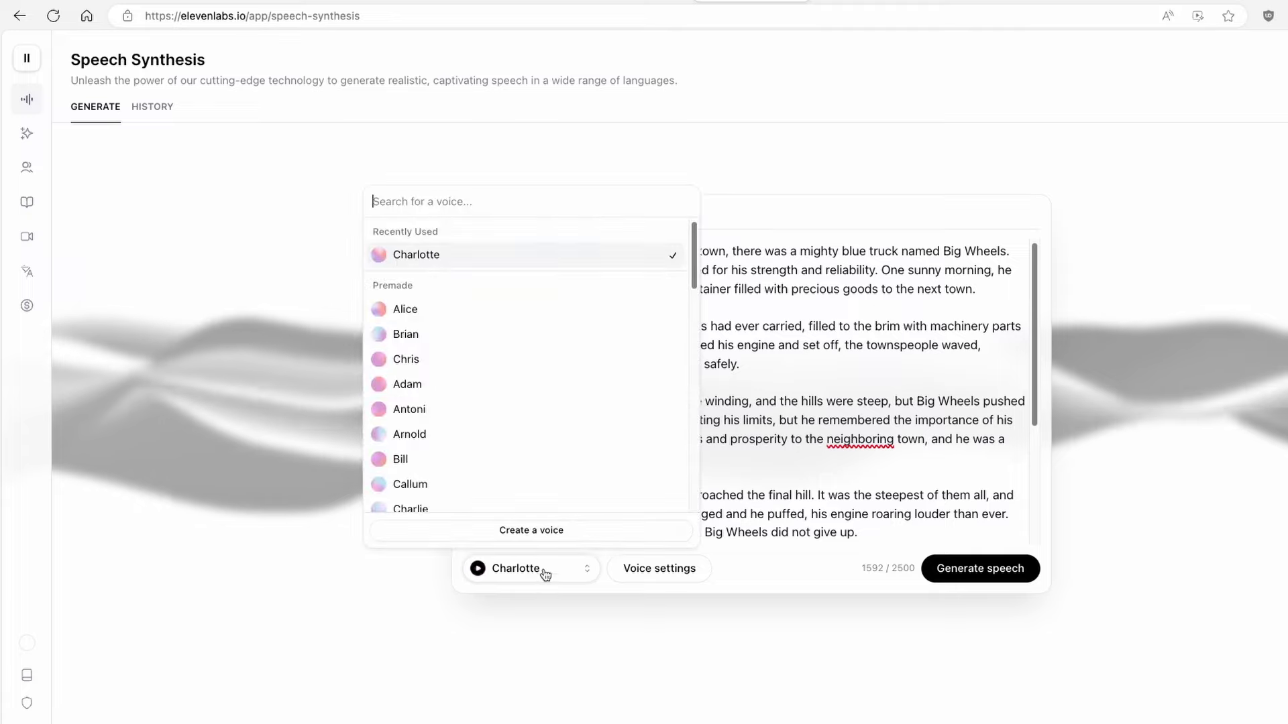
{"action": "scroll", "coordinate": [493, 352], "scroll_direction": "down", "scroll_amount": 10}
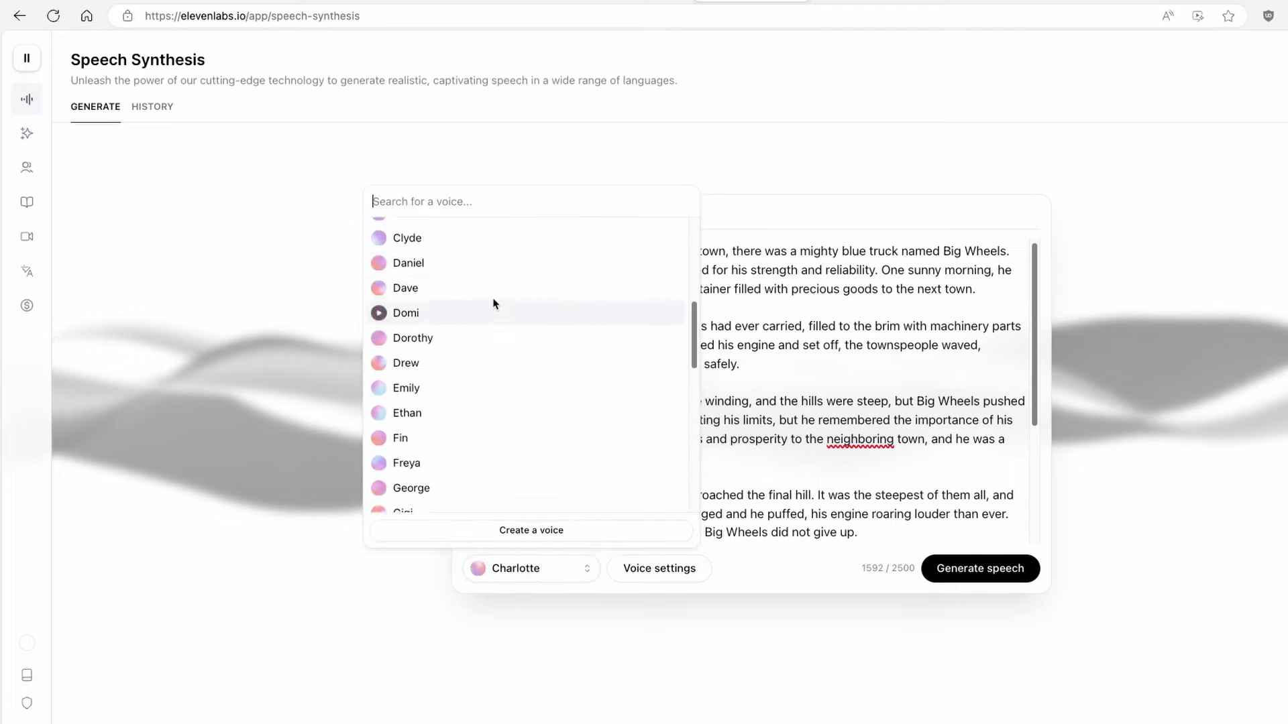
{"action": "scroll", "coordinate": [520, 395], "scroll_direction": "down", "scroll_amount": 3}
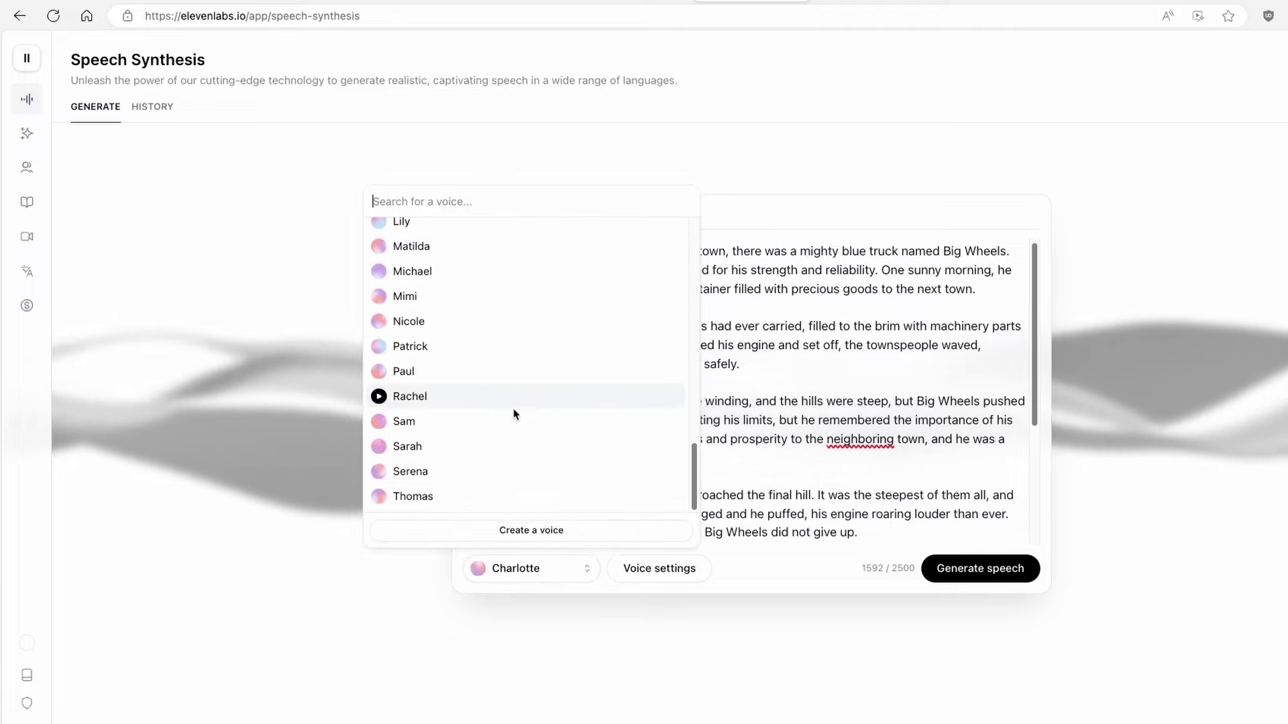
{"action": "scroll", "coordinate": [515, 413], "scroll_direction": "up", "scroll_amount": 10}
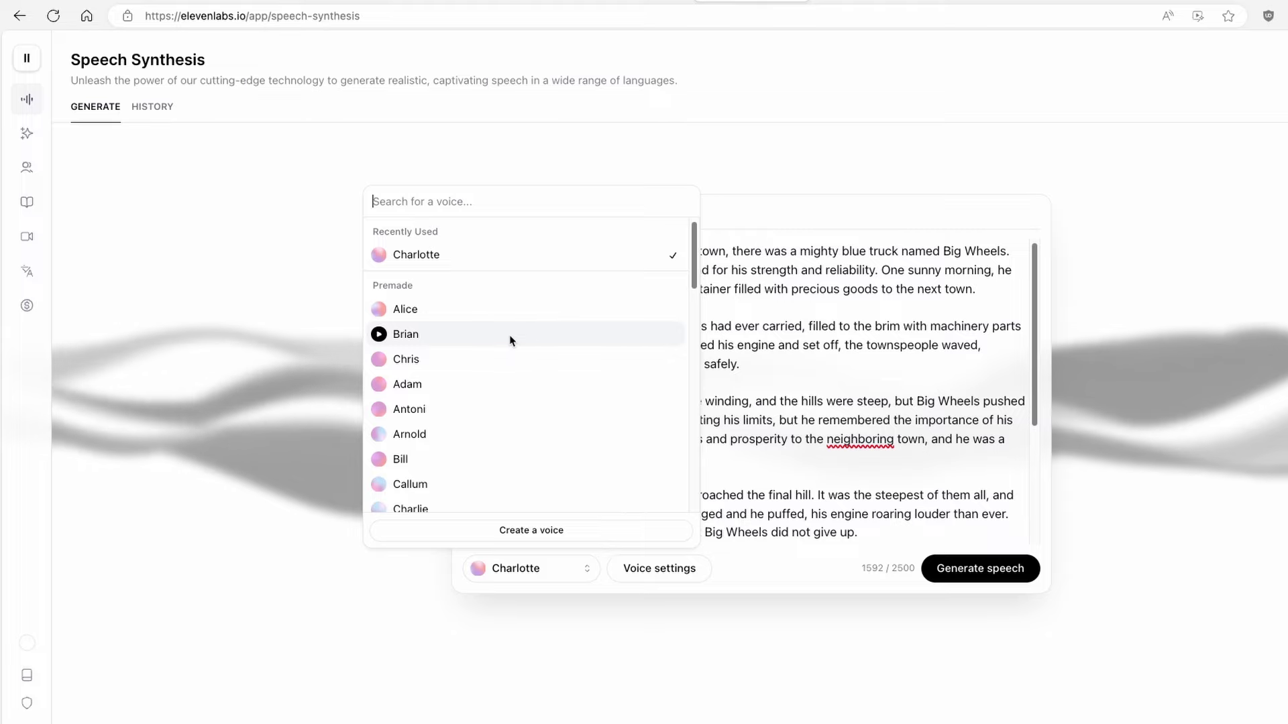
{"action": "left_click", "coordinate": [423, 386]}
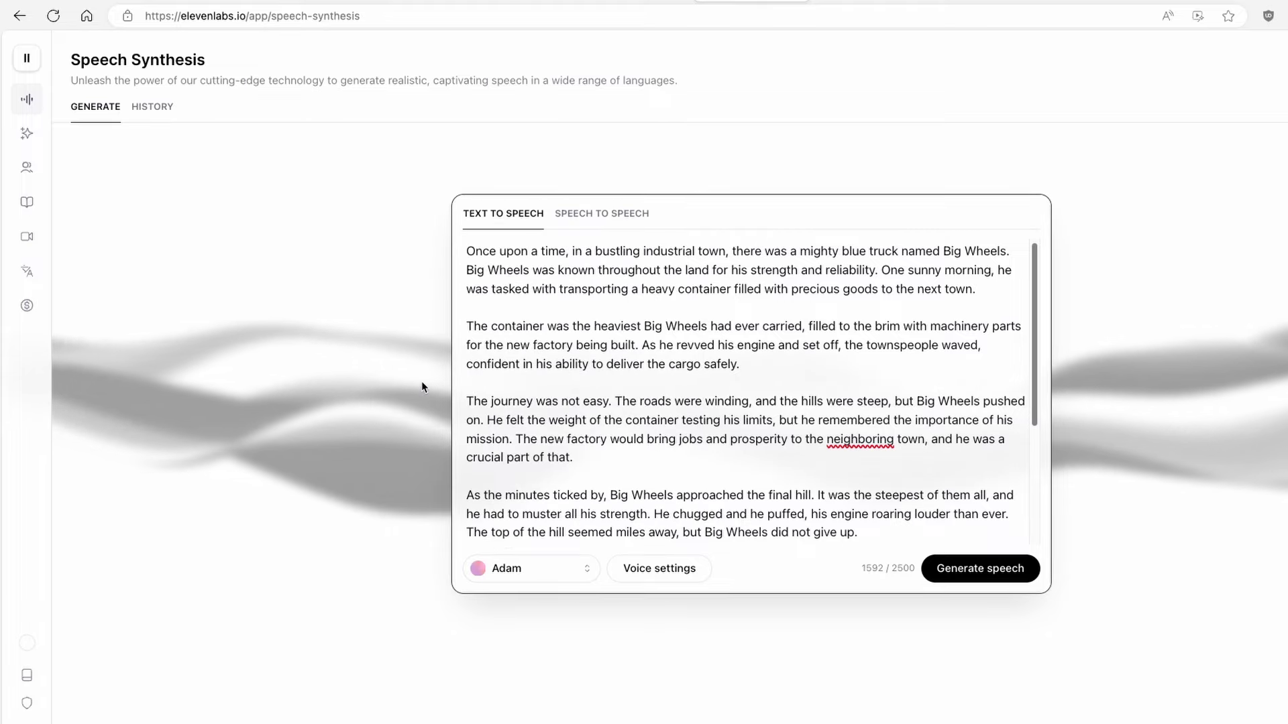
- Check the voice settings without altering them and generate speech from the truck story
{"action": "left_click", "coordinate": [676, 575]}
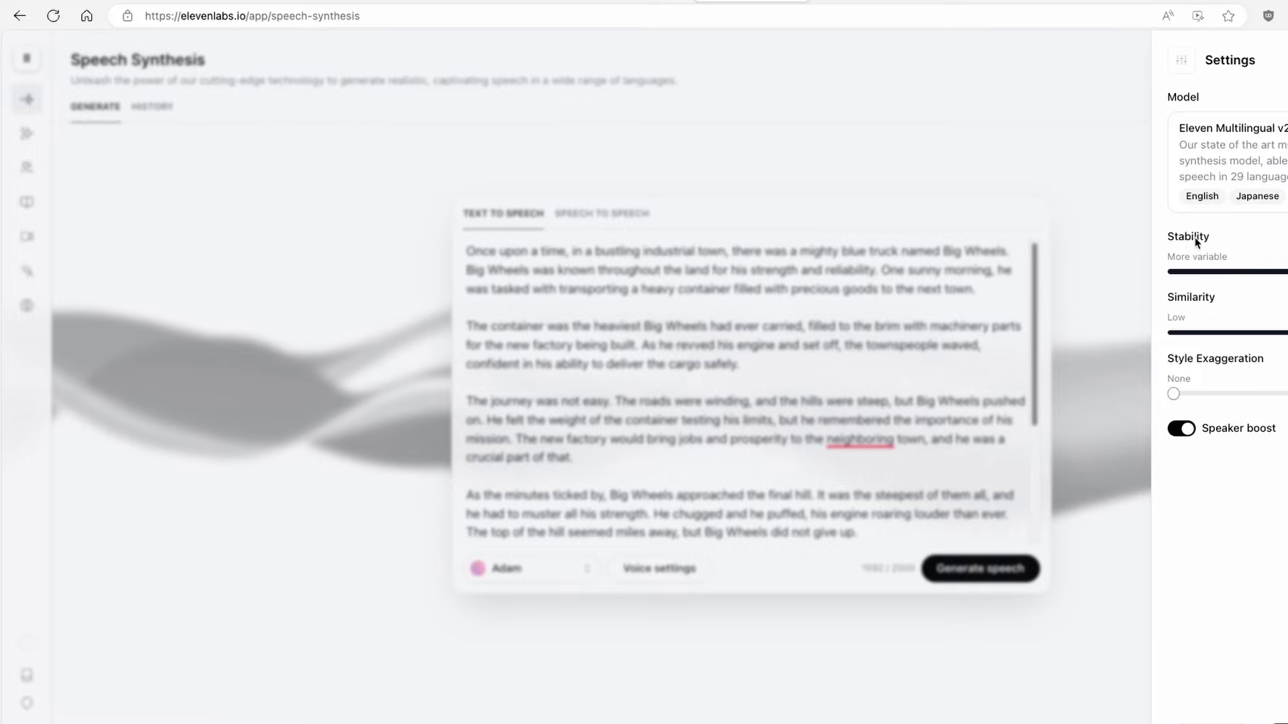
{"action": "left_click", "coordinate": [900, 550]}
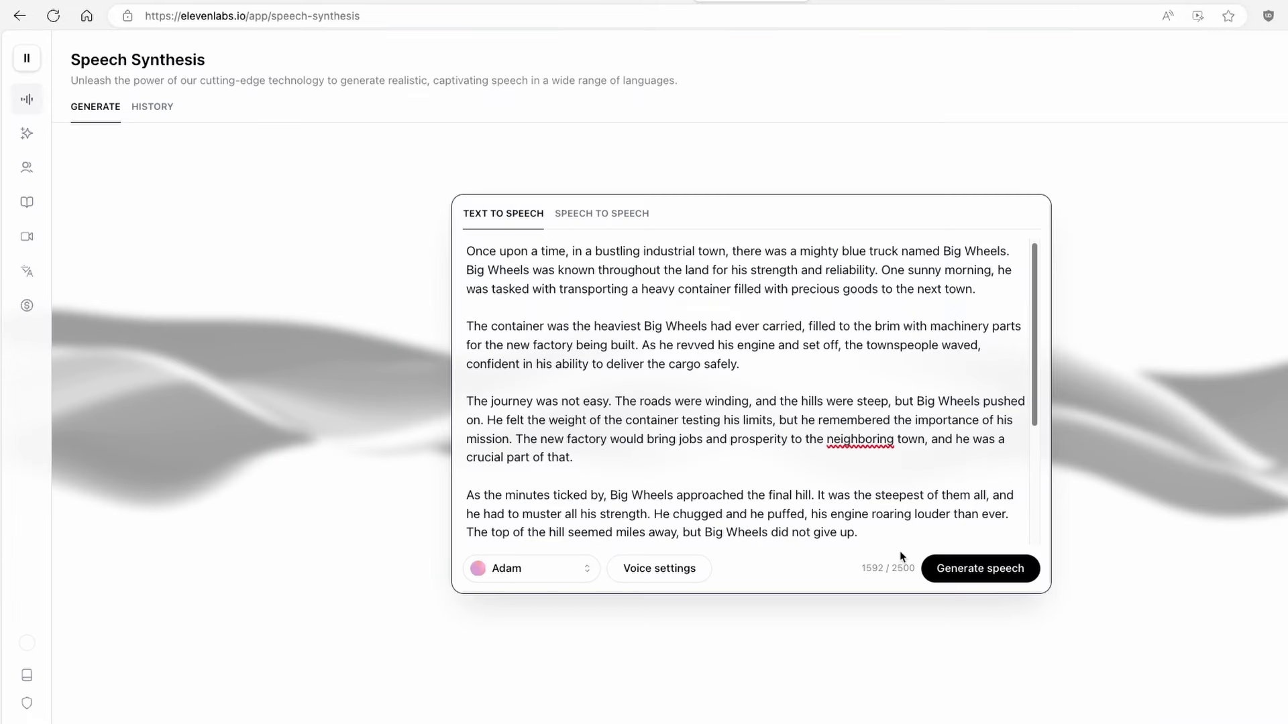
{"action": "left_click", "coordinate": [1006, 577]}
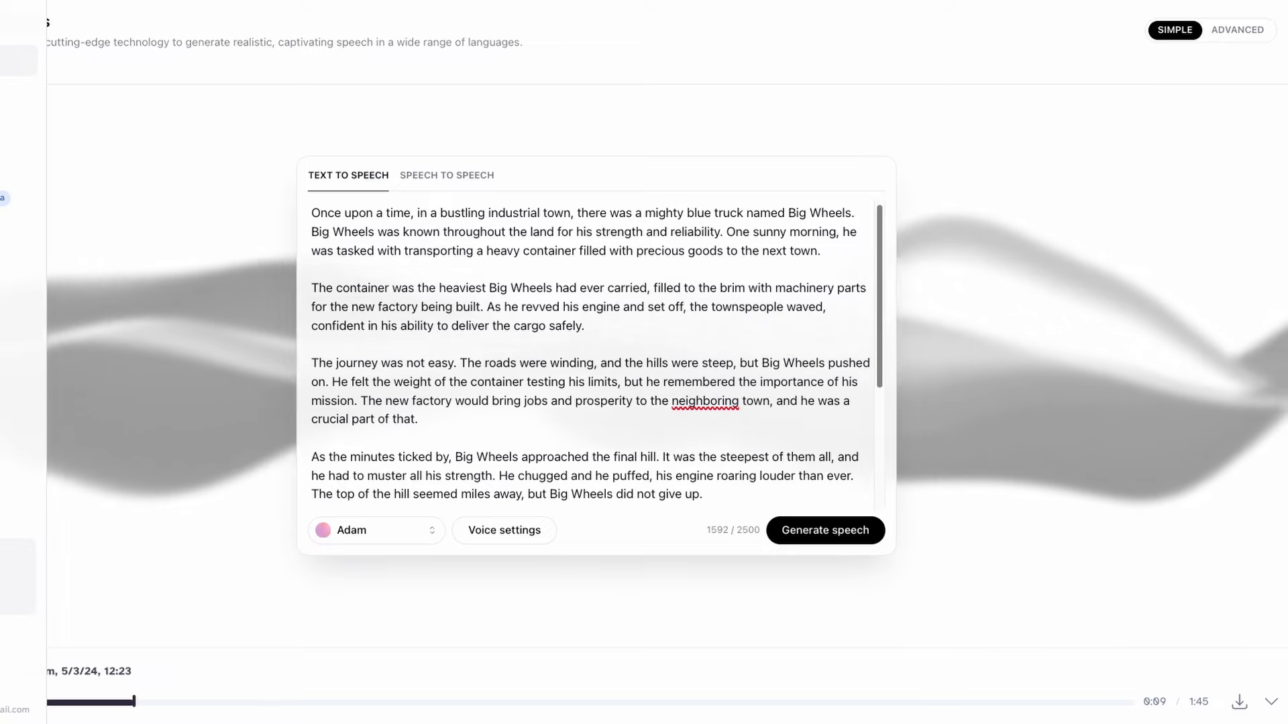
- Switch to CapCut and open the existing project 0425
{"action": "scroll", "coordinate": [555, 342], "scroll_direction": "down", "scroll_amount": 3}
{"action": "scroll", "coordinate": [595, 336], "scroll_direction": "up", "scroll_amount": 2}
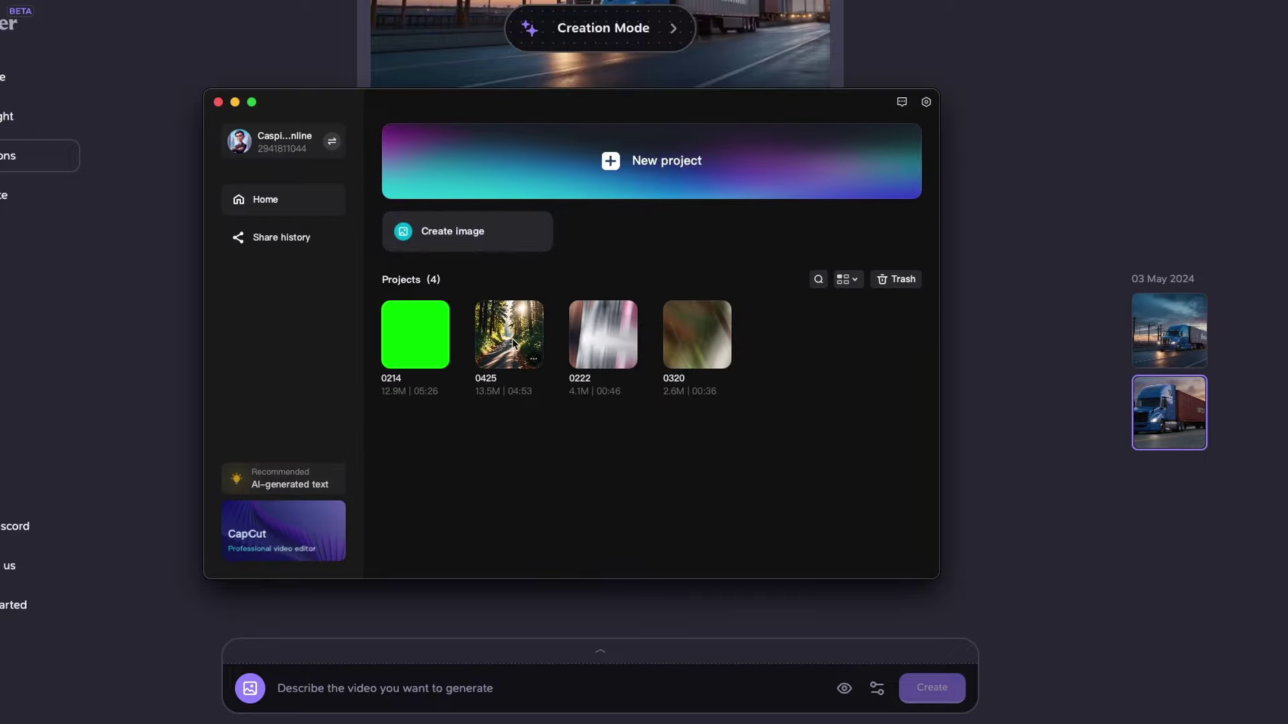
{"action": "left_click", "coordinate": [510, 339]}
{"action": "left_click", "coordinate": [675, 483]}
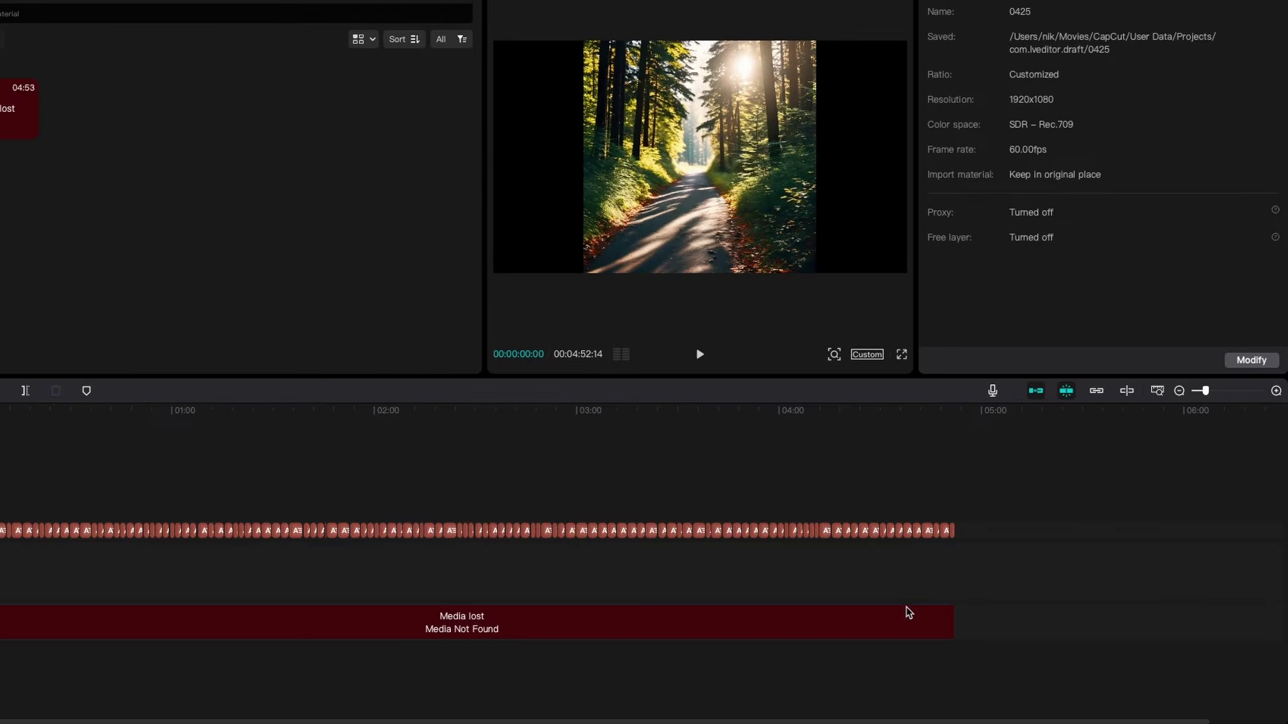
- Delete the lost media clip and all text clips from the timeline, and remove the lost file from the project media
{"action": "left_click", "coordinate": [905, 612]}
{"action": "key", "text": "Delete"}
{"action": "left_click", "coordinate": [711, 524]}
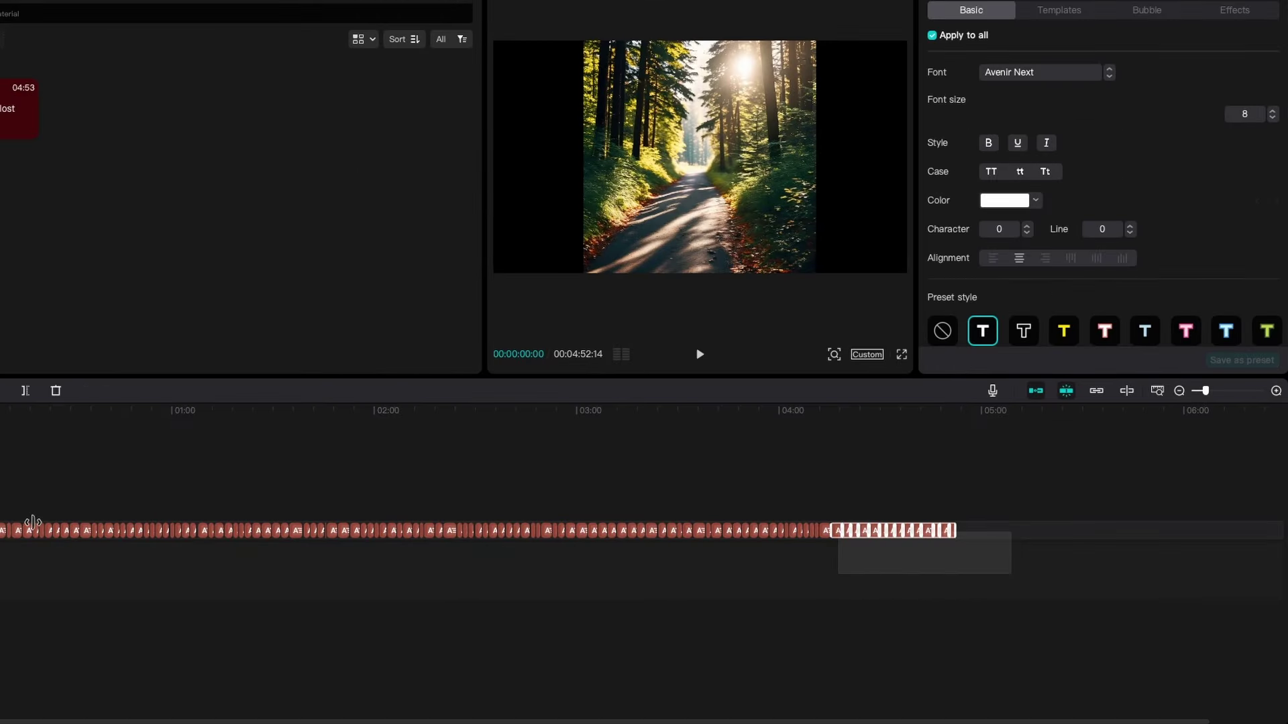
{"action": "left_click", "coordinate": [29, 526], "text": "shift"}
{"action": "key", "text": "Delete"}
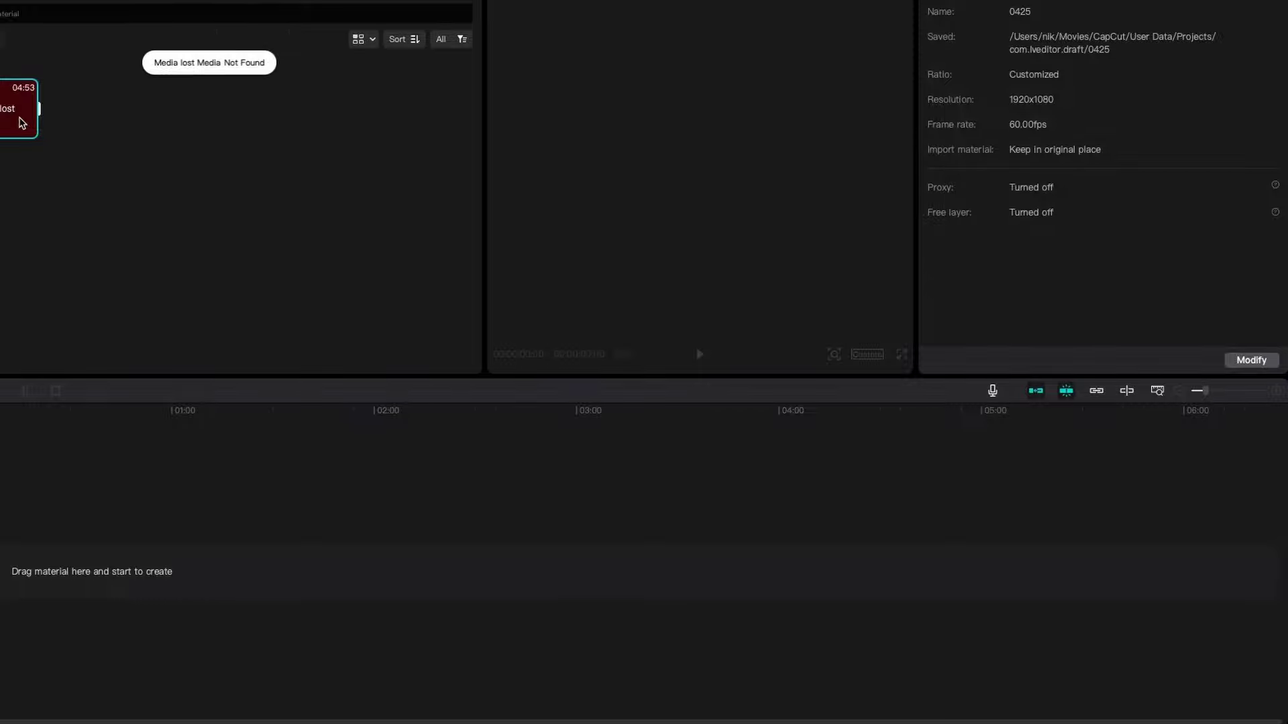
{"action": "key", "text": "Delete"}
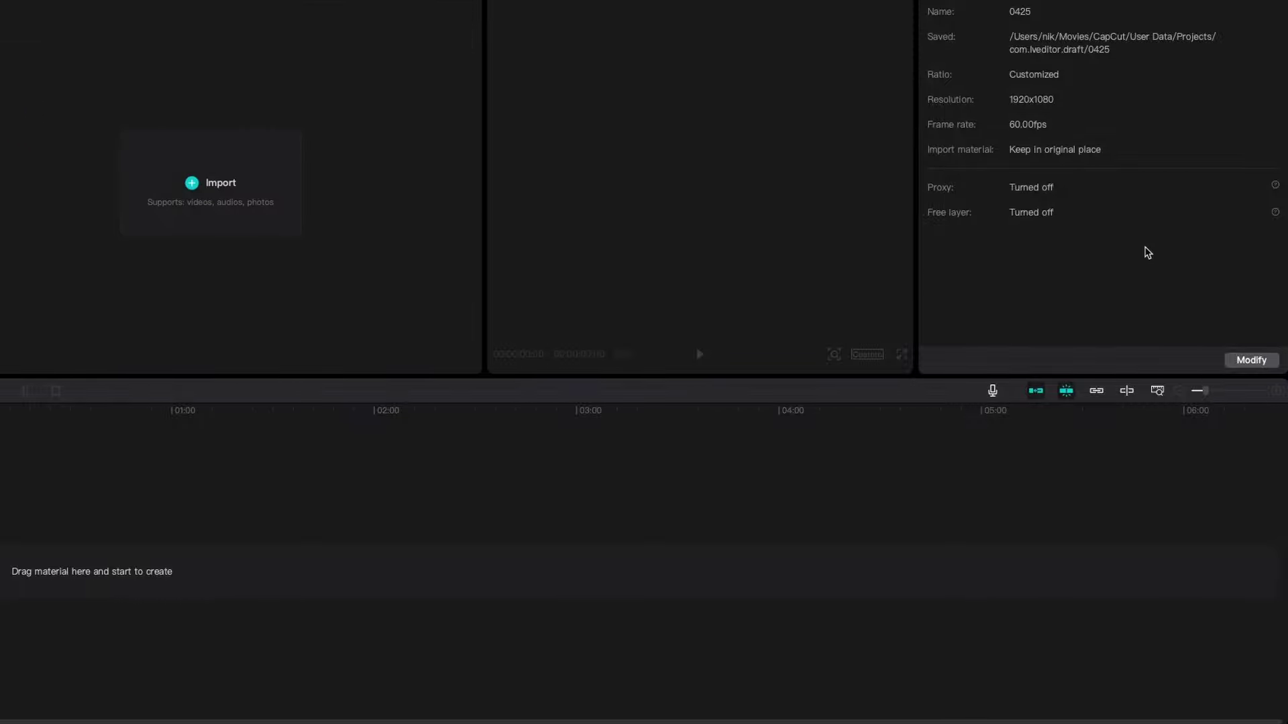
- Set the project to a 9:16 vertical format with a customized resolution of 1080 x 1920 and save the settings
{"action": "left_click", "coordinate": [1248, 358]}
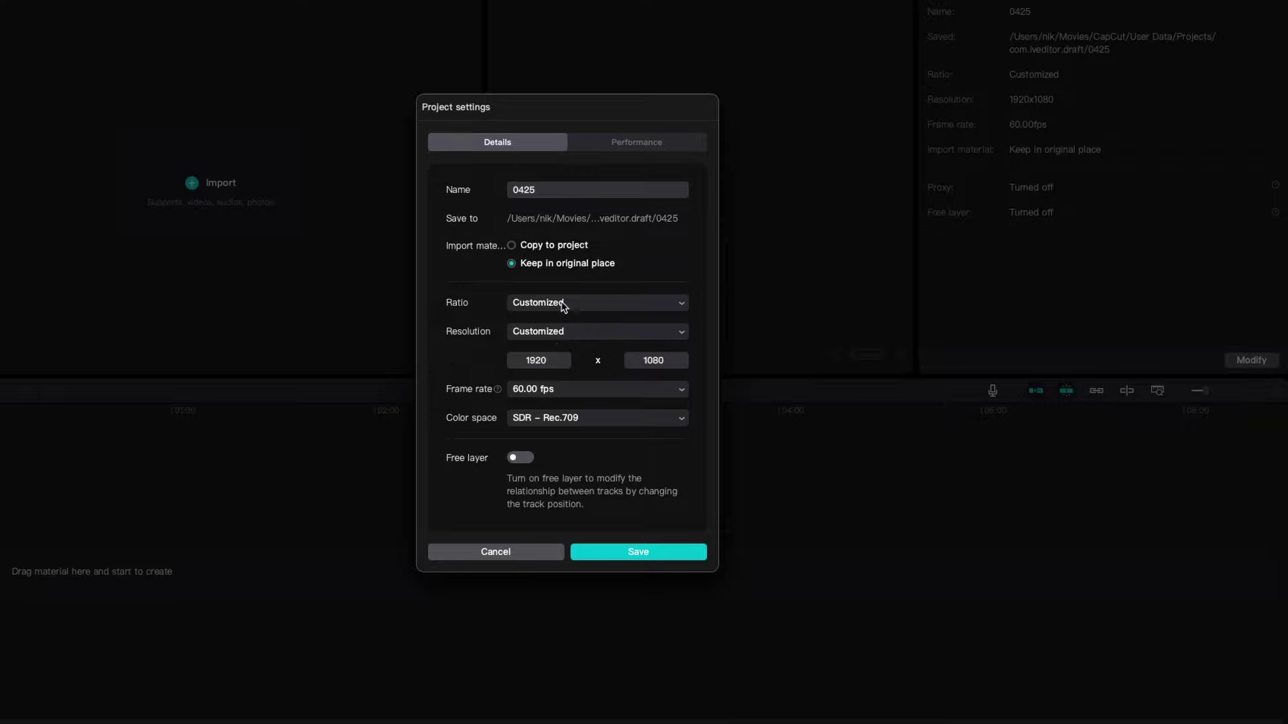
{"action": "left_click", "coordinate": [582, 304]}
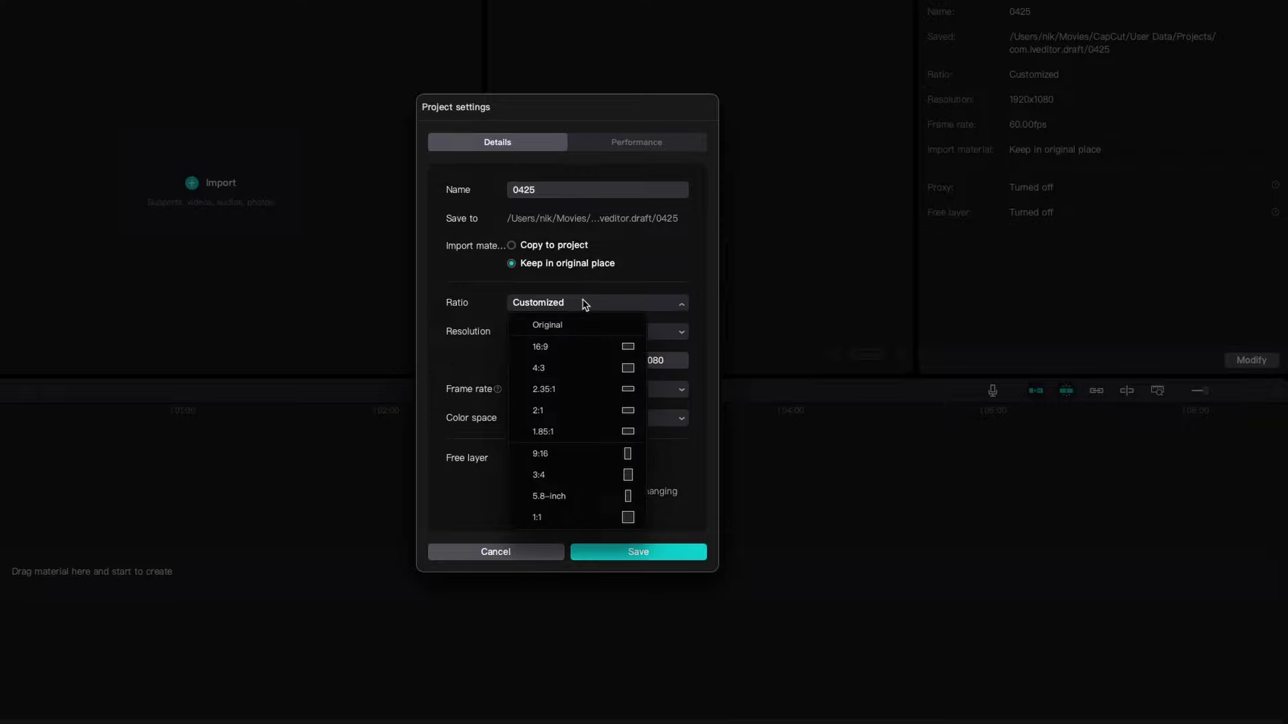
{"action": "left_click", "coordinate": [554, 454]}
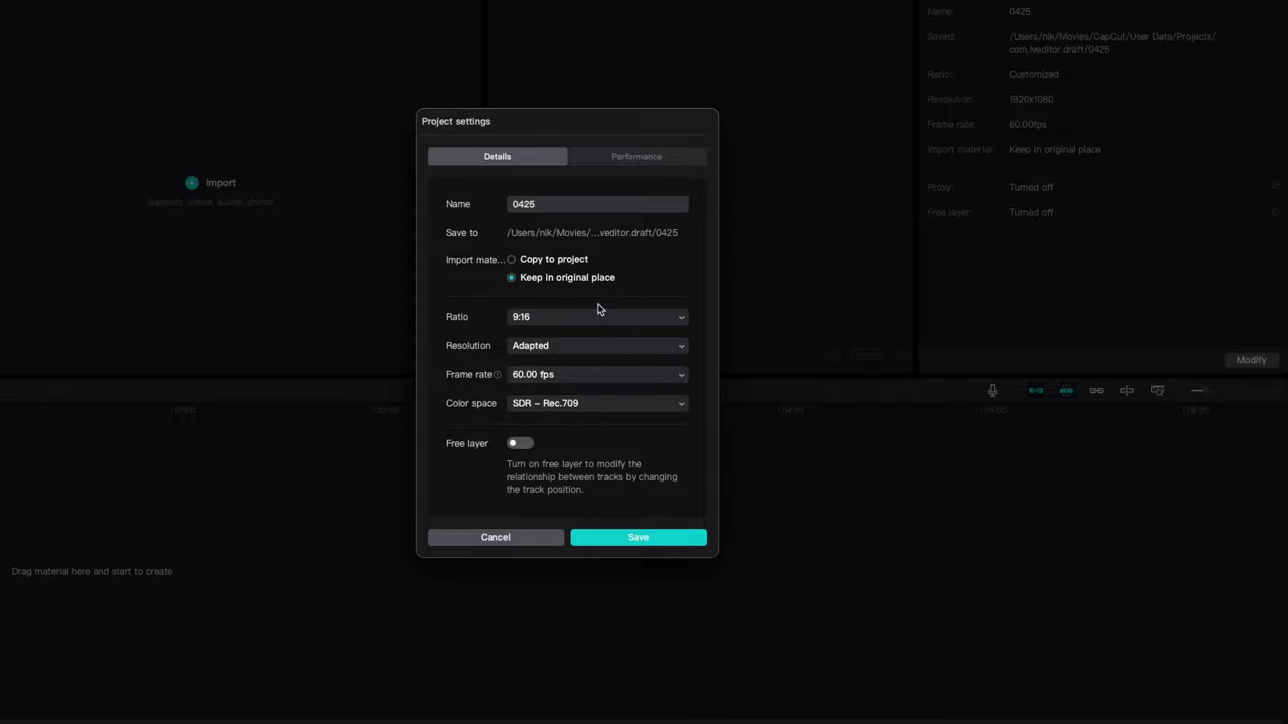
{"action": "left_click", "coordinate": [563, 352]}
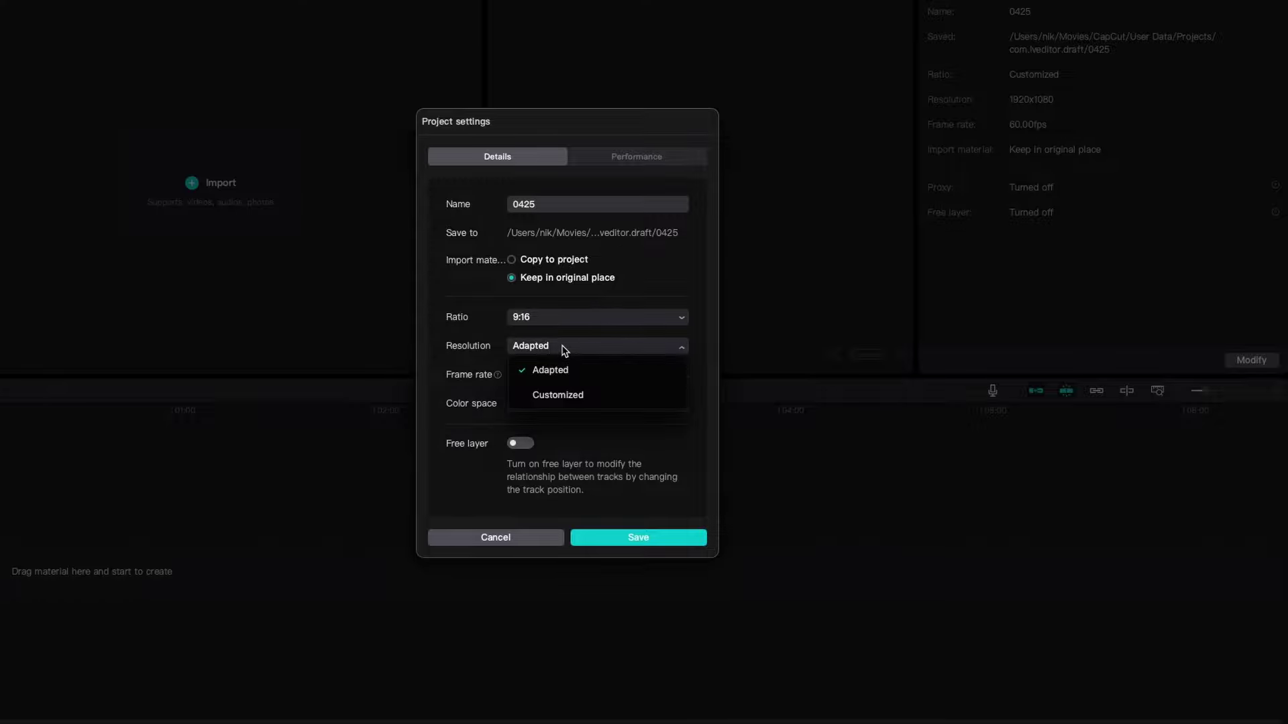
{"action": "left_click", "coordinate": [572, 397]}
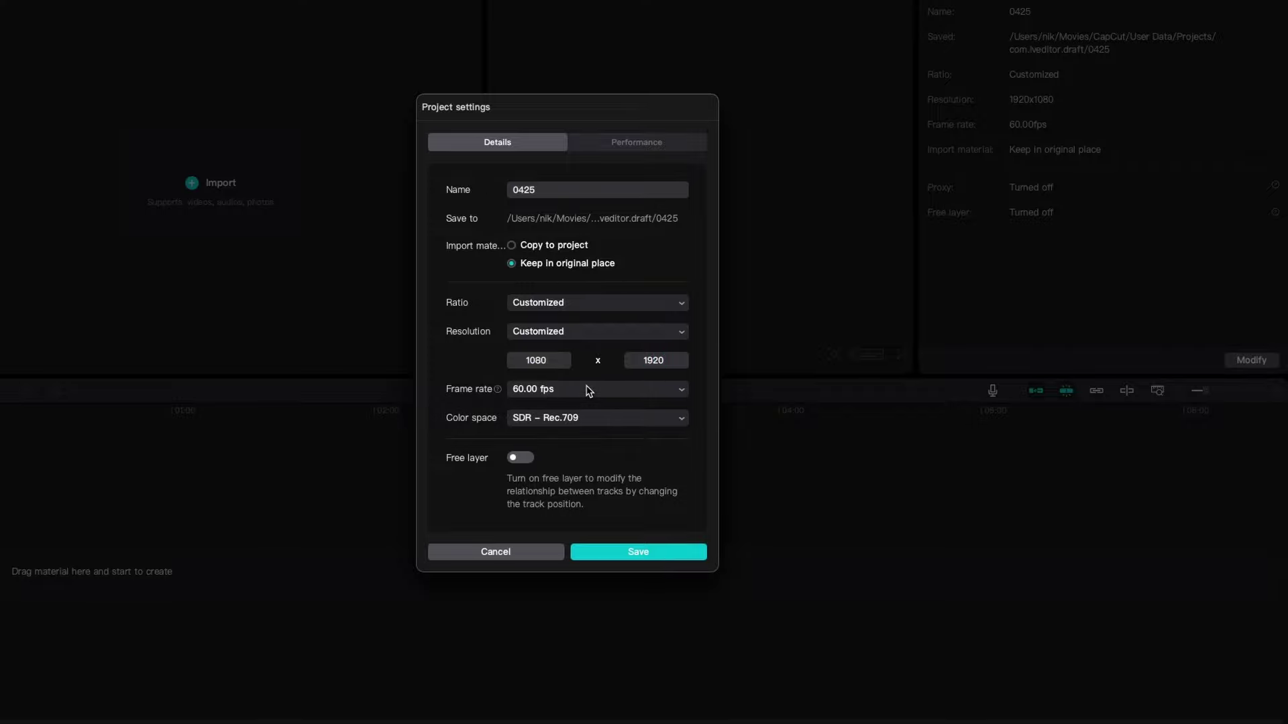
{"action": "left_click", "coordinate": [648, 557]}
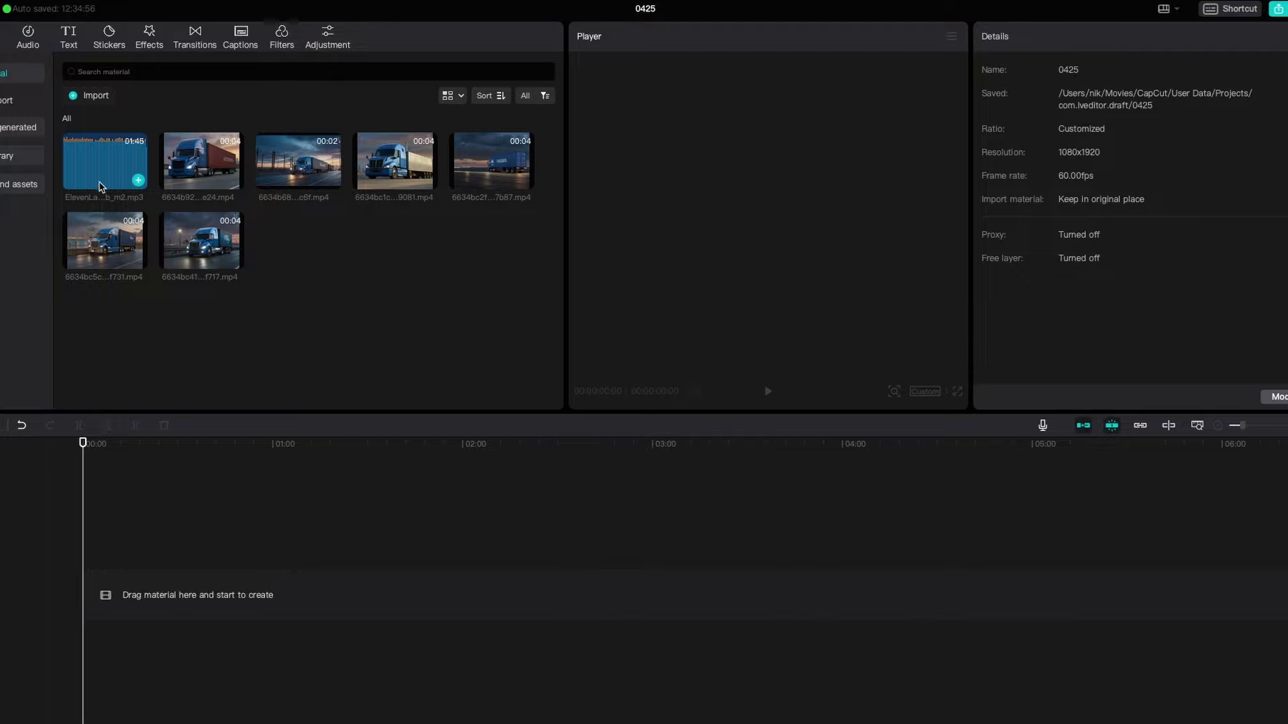
- Place the ElevenLabs voiceover on the timeline, add all six truck video clips above it, and return the playhead to the start
{"action": "left_click_drag", "start_coordinate": [105, 203], "coordinate": [216, 611]}
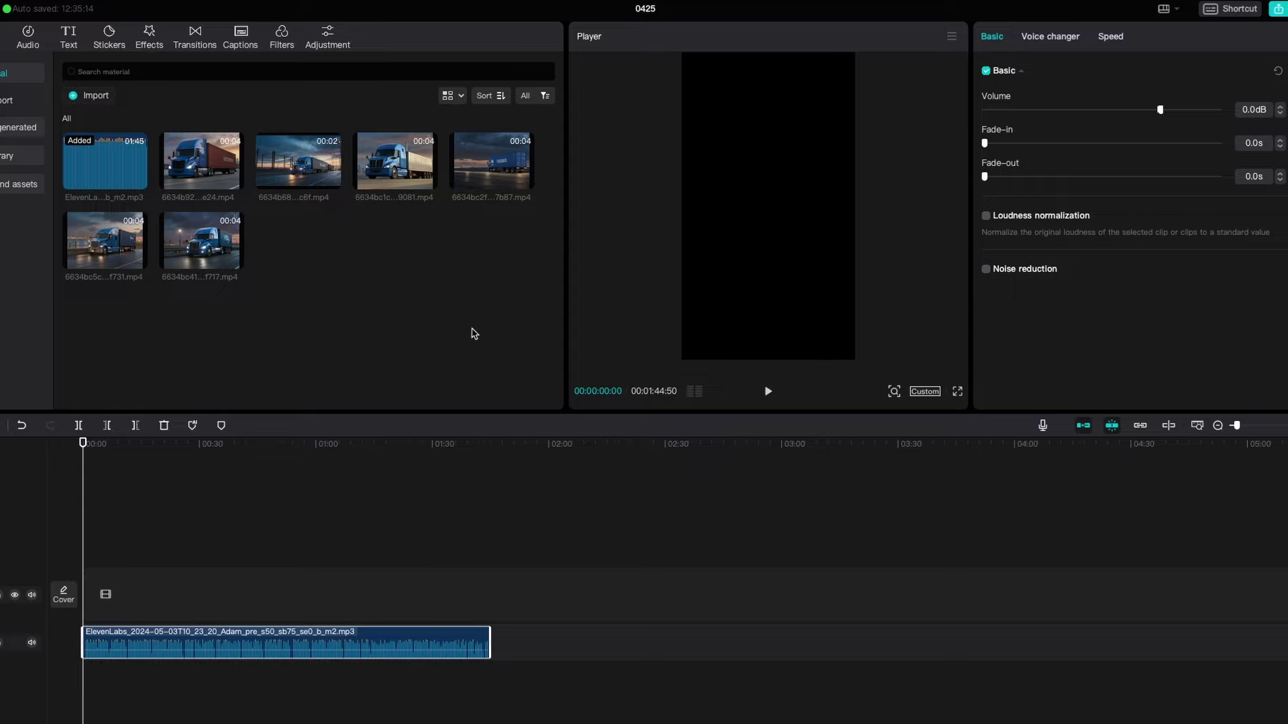
{"action": "left_click_drag", "start_coordinate": [488, 260], "coordinate": [211, 161]}
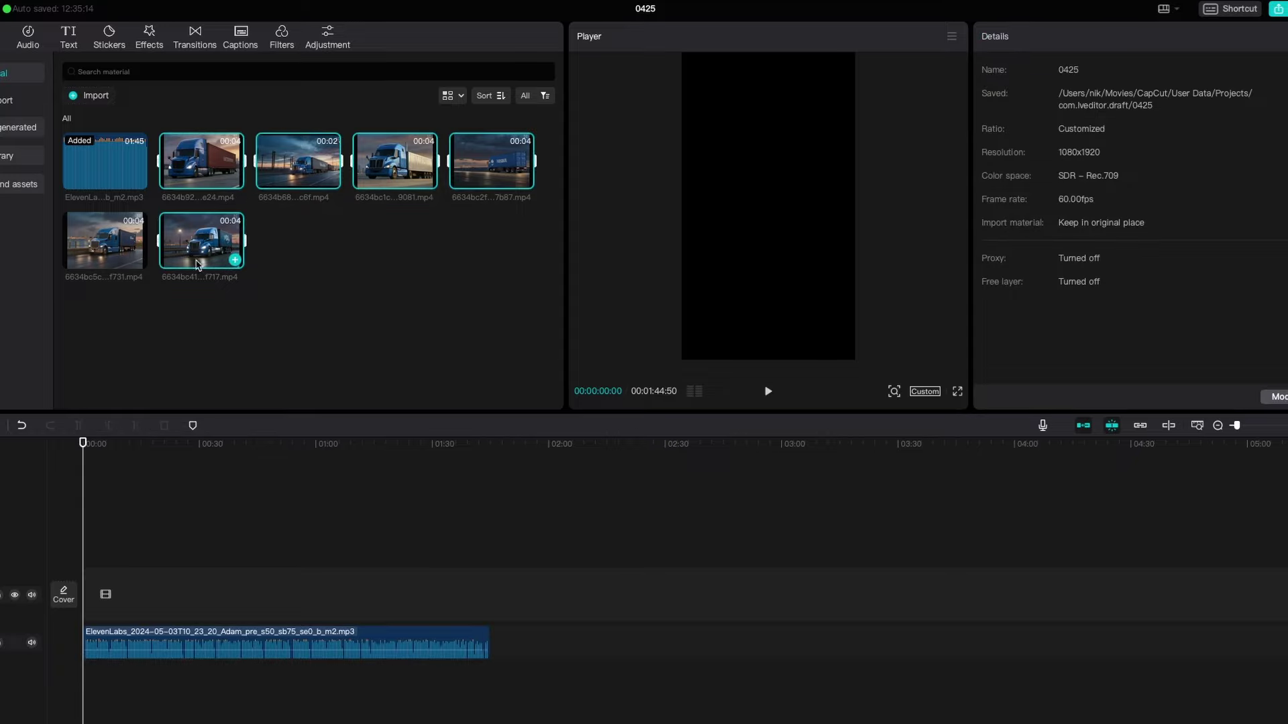
{"action": "left_click", "coordinate": [118, 260]}
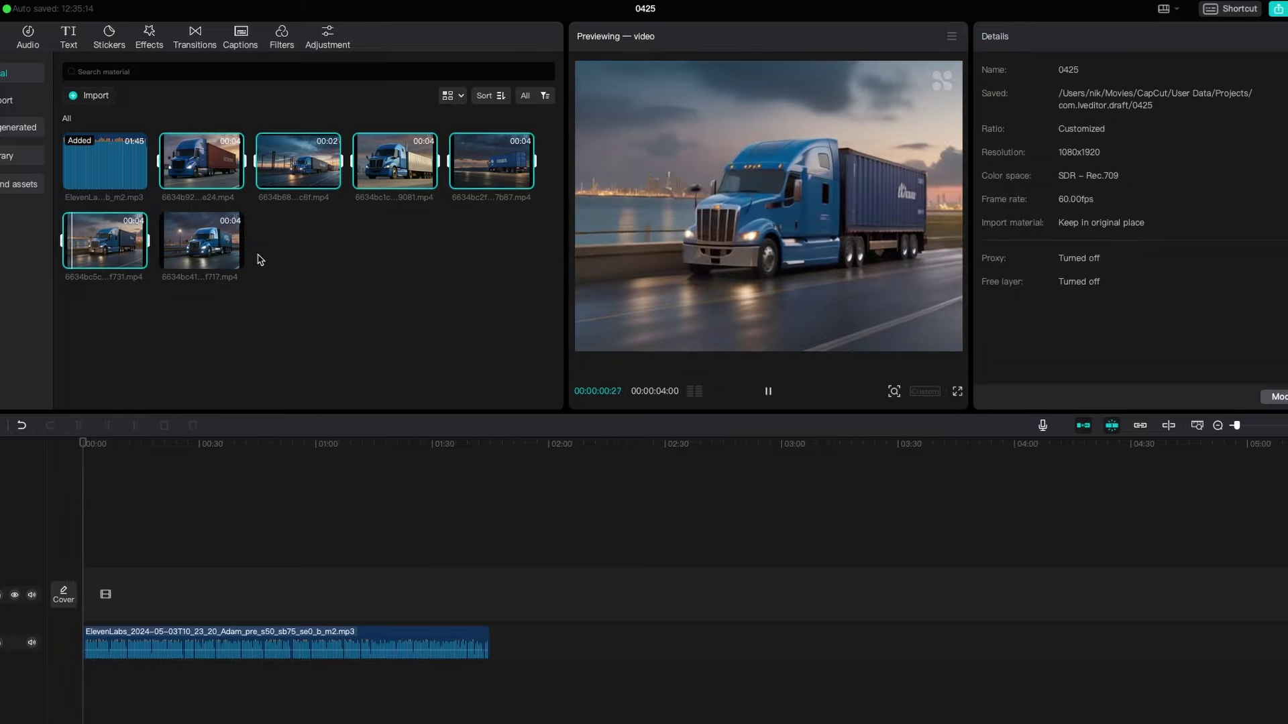
{"action": "left_click", "coordinate": [205, 259]}
{"action": "left_click_drag", "start_coordinate": [214, 168], "coordinate": [293, 597]}
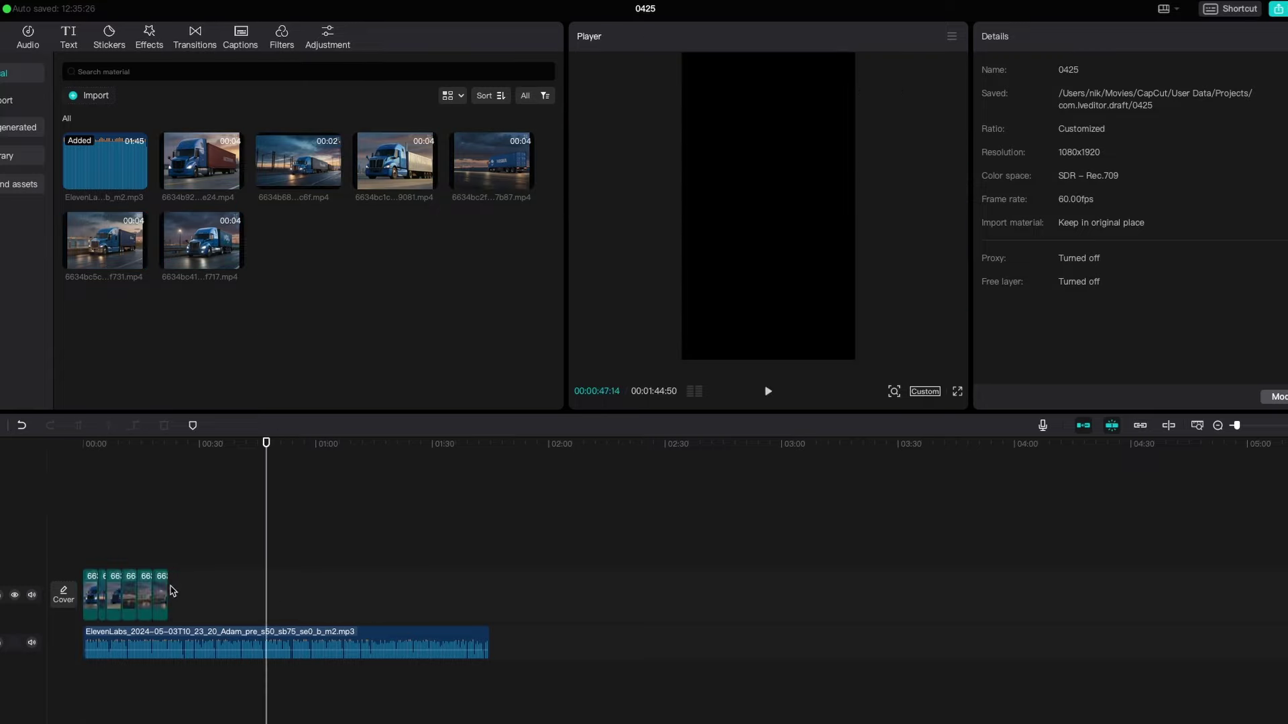
{"action": "left_click_drag", "start_coordinate": [265, 440], "coordinate": [86, 511]}
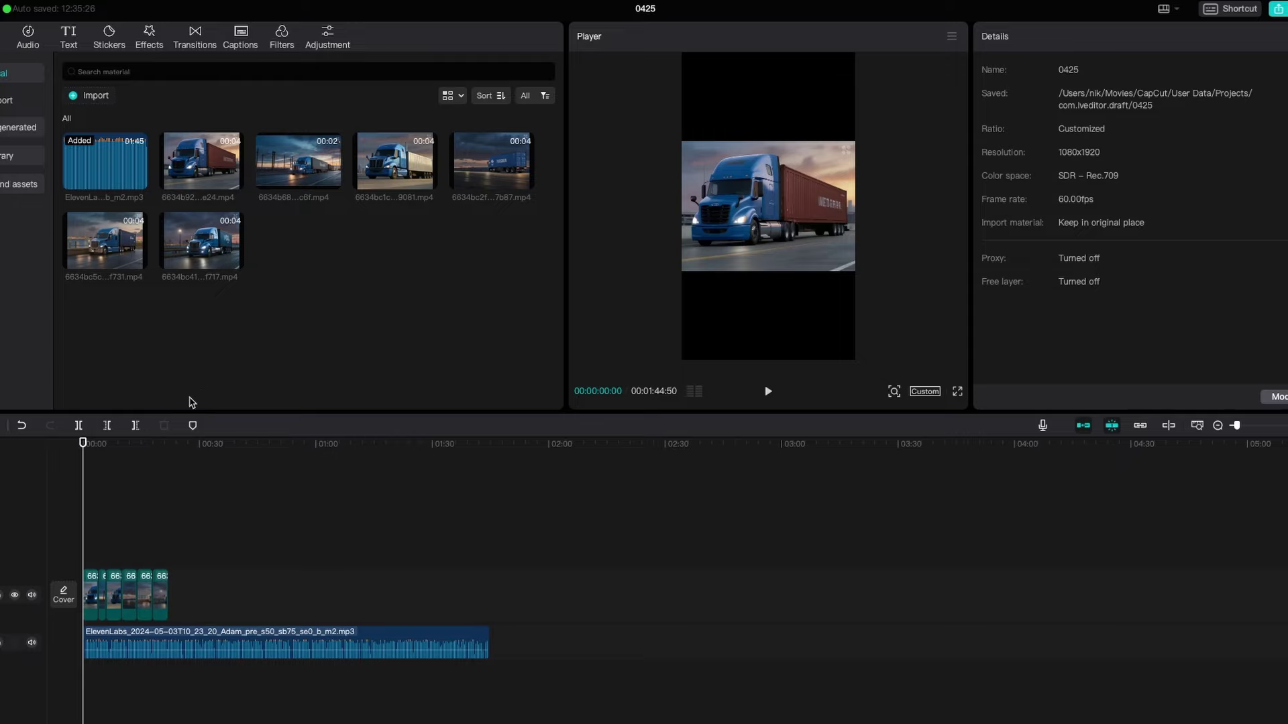
- Generate auto captions from the voiceover with English as the spoken language, clearing any current captions
{"action": "left_click", "coordinate": [71, 39]}
{"action": "left_click", "coordinate": [14, 77]}
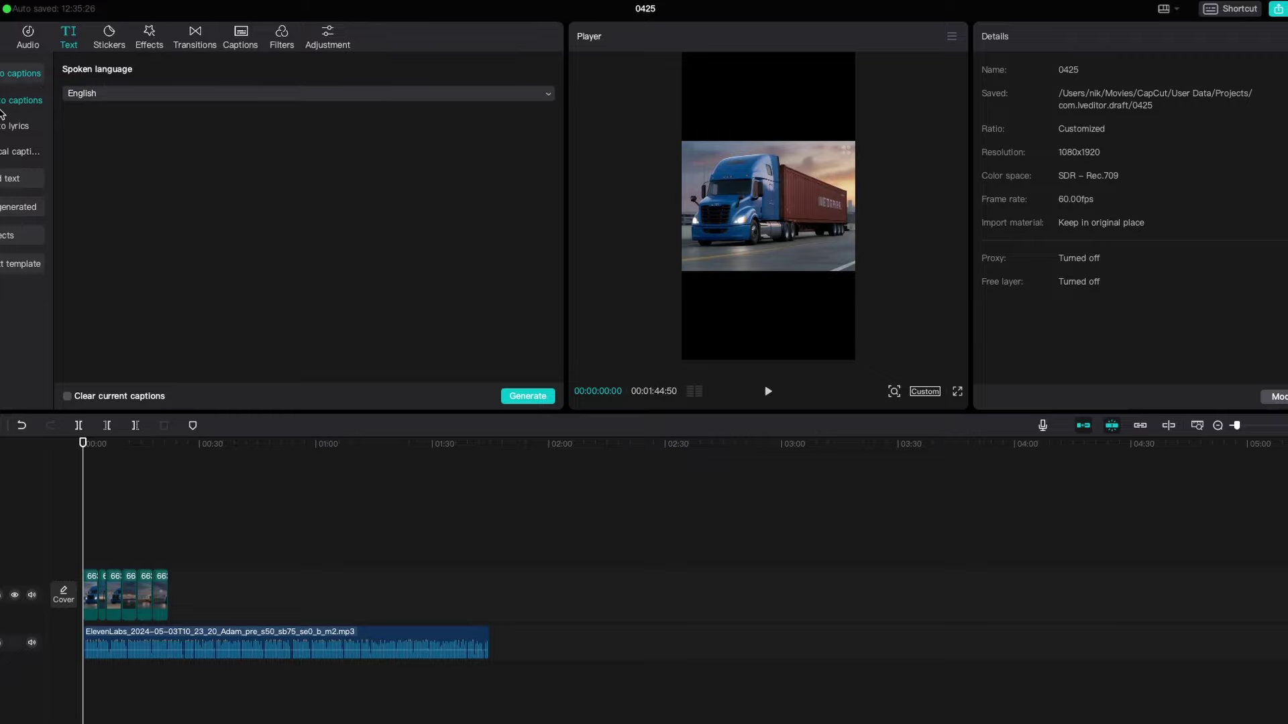
{"action": "left_click", "coordinate": [117, 94]}
{"action": "scroll", "coordinate": [126, 164], "scroll_direction": "down", "scroll_amount": 1}
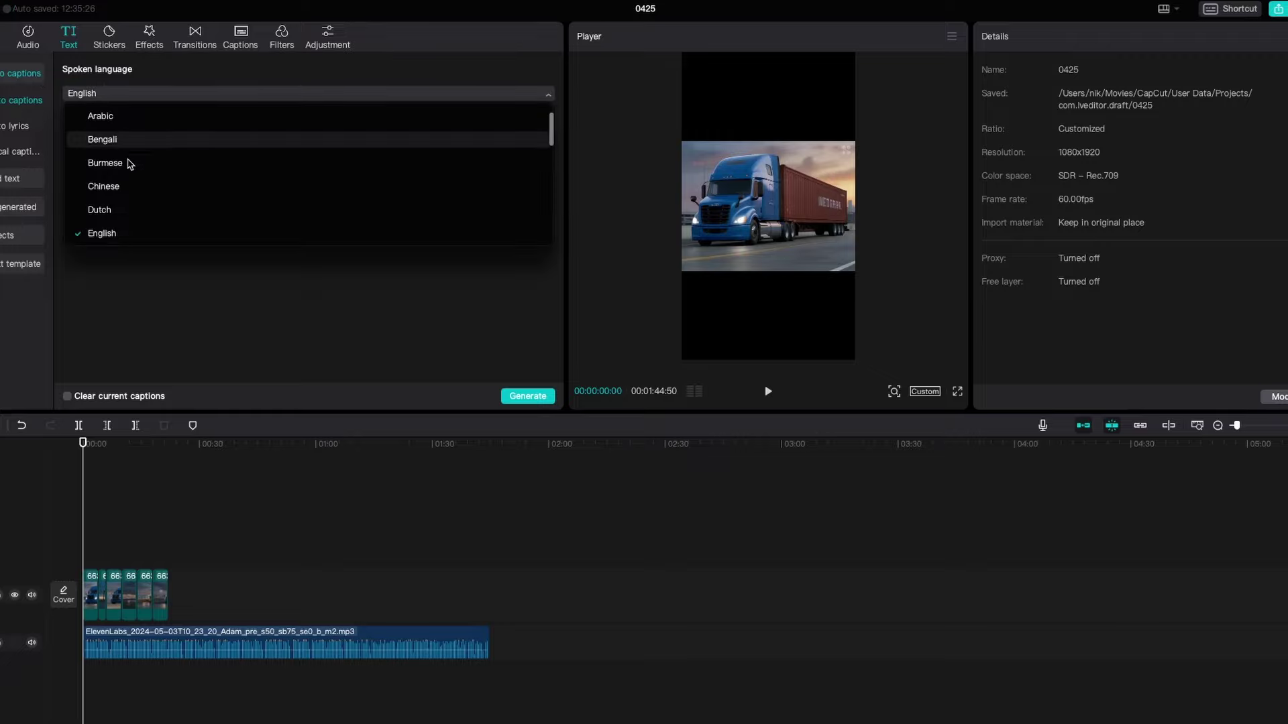
{"action": "left_click", "coordinate": [116, 237]}
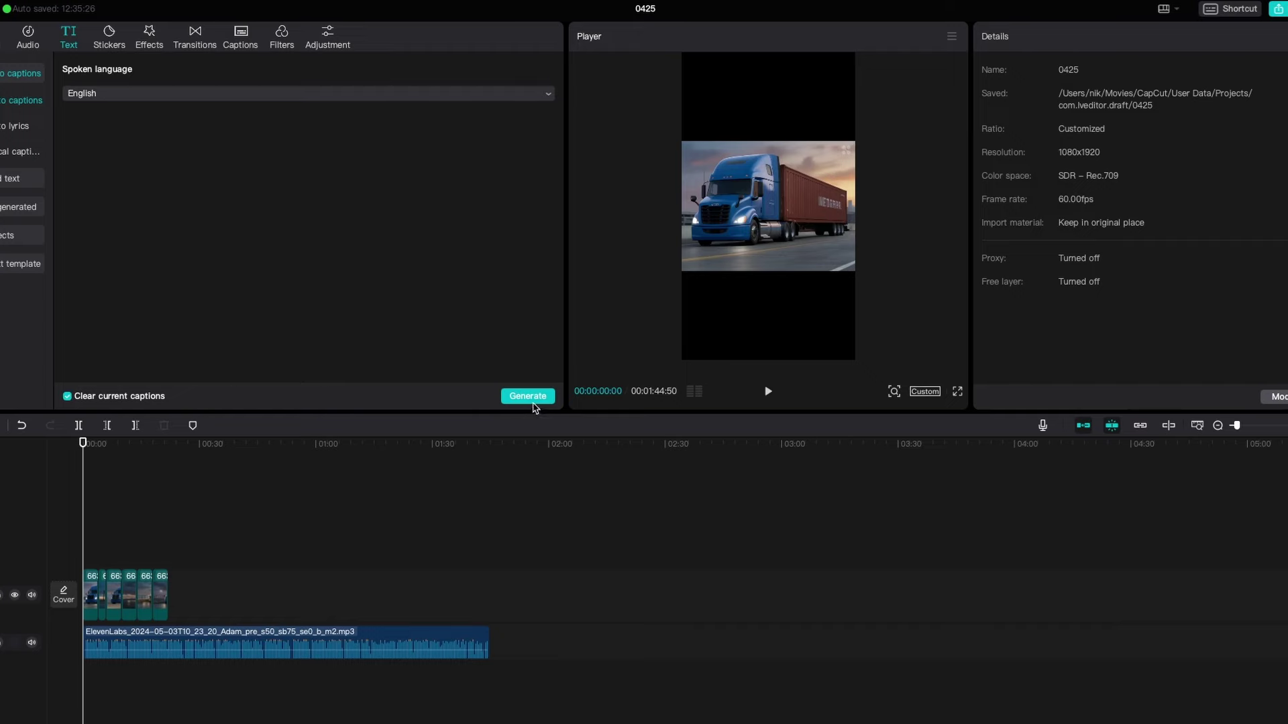
{"action": "left_click", "coordinate": [530, 401]}
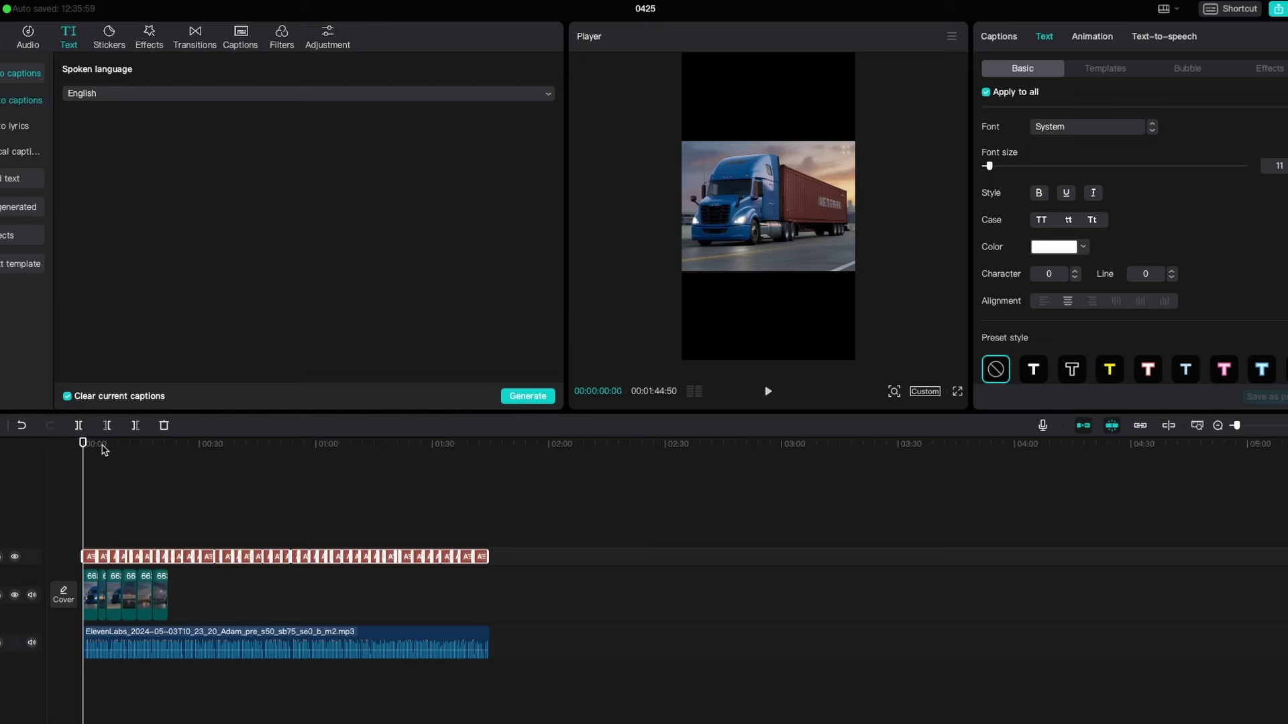
- Move the playhead to about 19 seconds and apply the small, thin white "The quick brown fox" text template to all captions
{"action": "left_click_drag", "start_coordinate": [104, 449], "coordinate": [159, 458]}
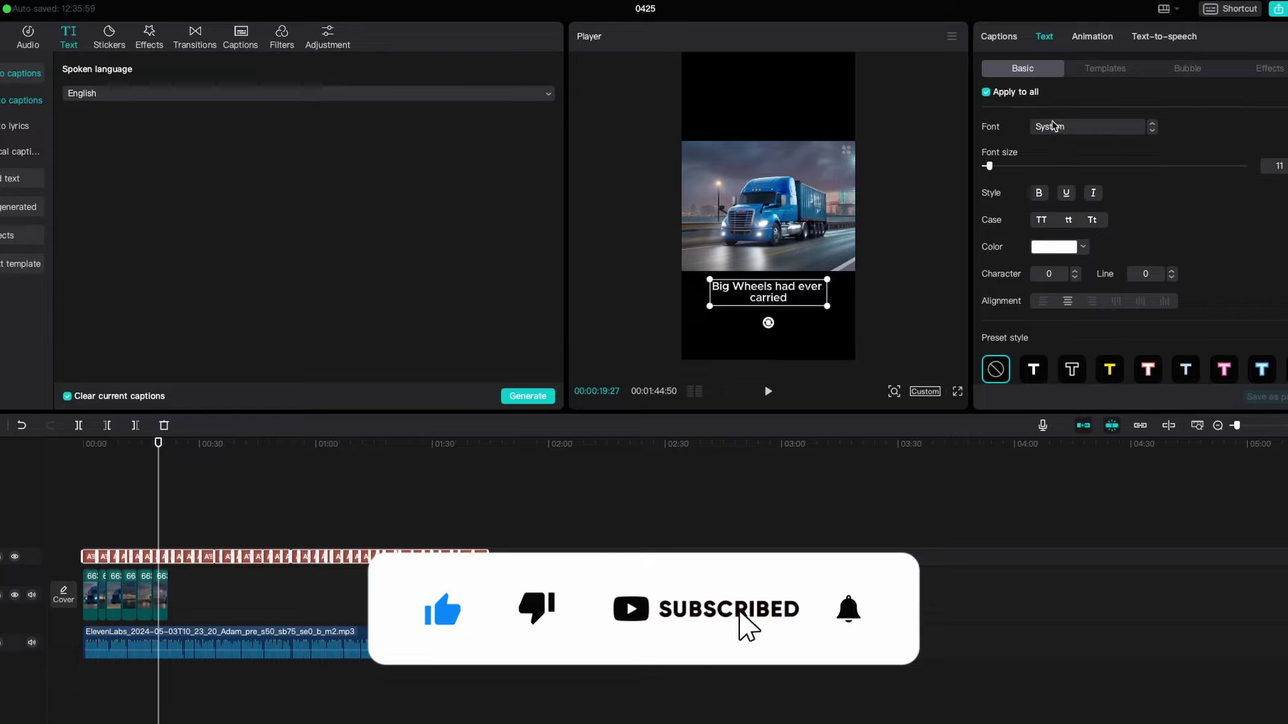
{"action": "left_click", "coordinate": [1107, 70]}
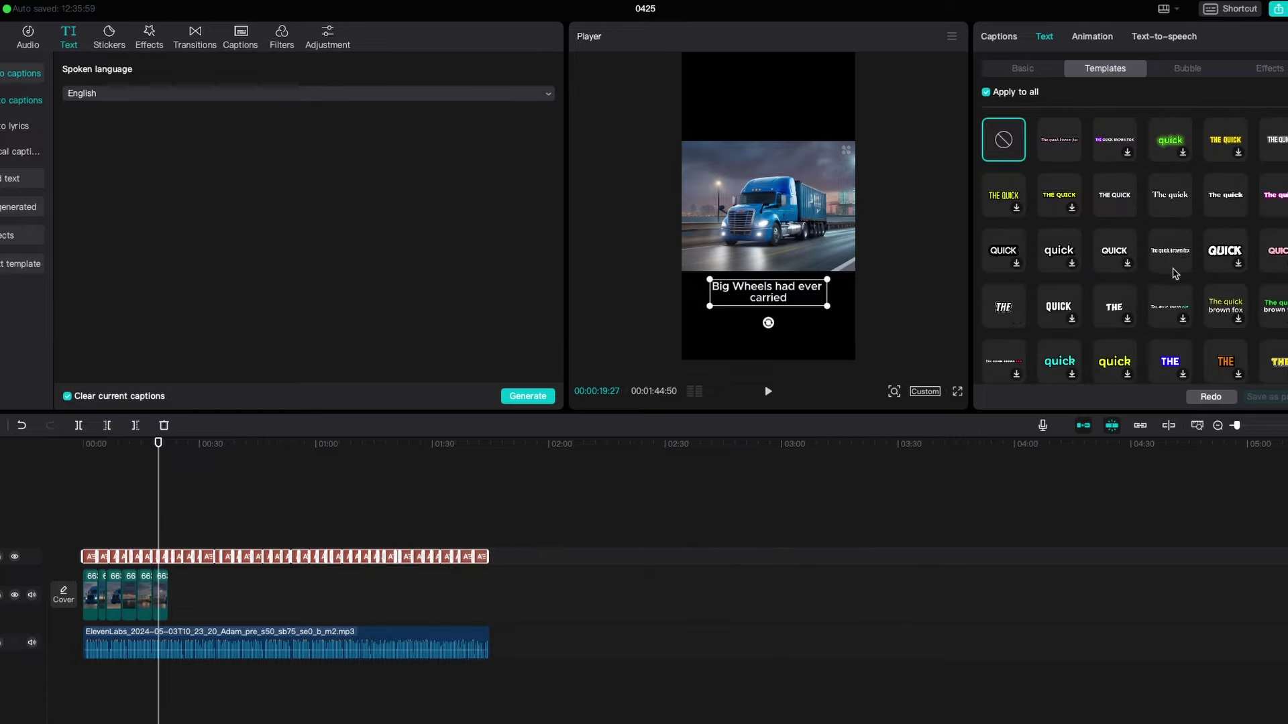
{"action": "scroll", "coordinate": [1175, 274], "scroll_direction": "down", "scroll_amount": 3}
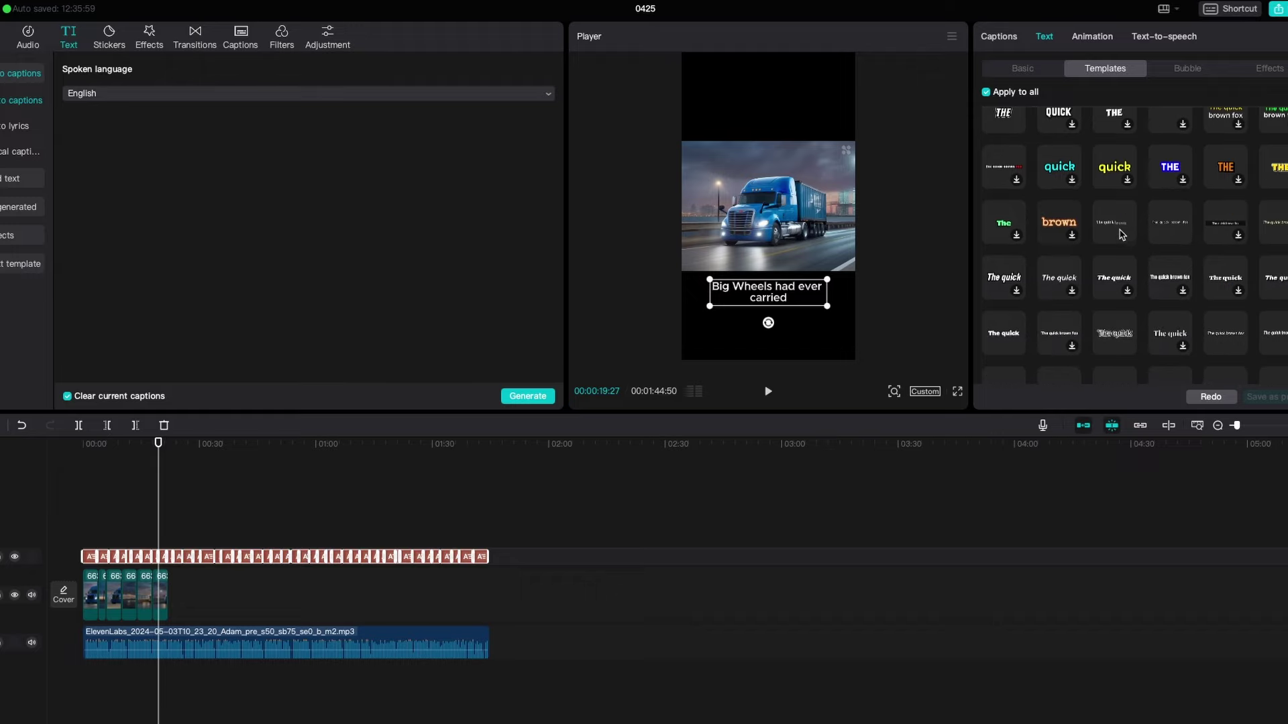
{"action": "left_click", "coordinate": [1120, 233]}
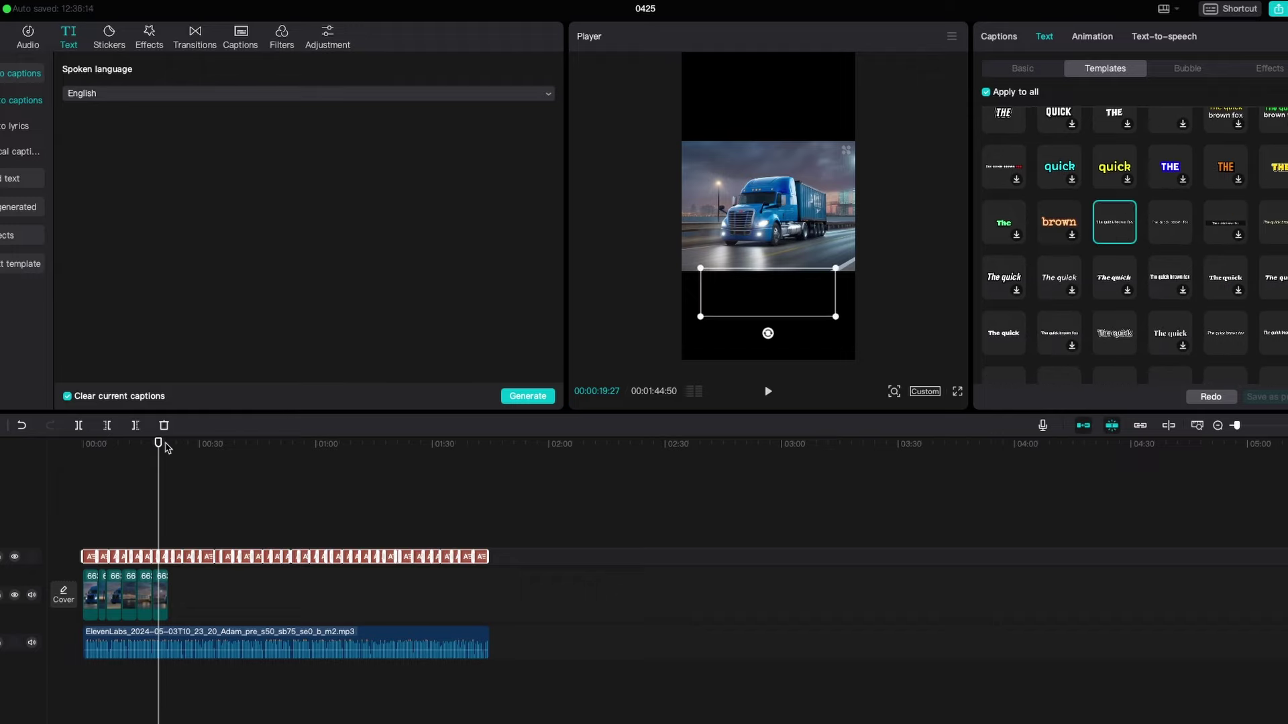